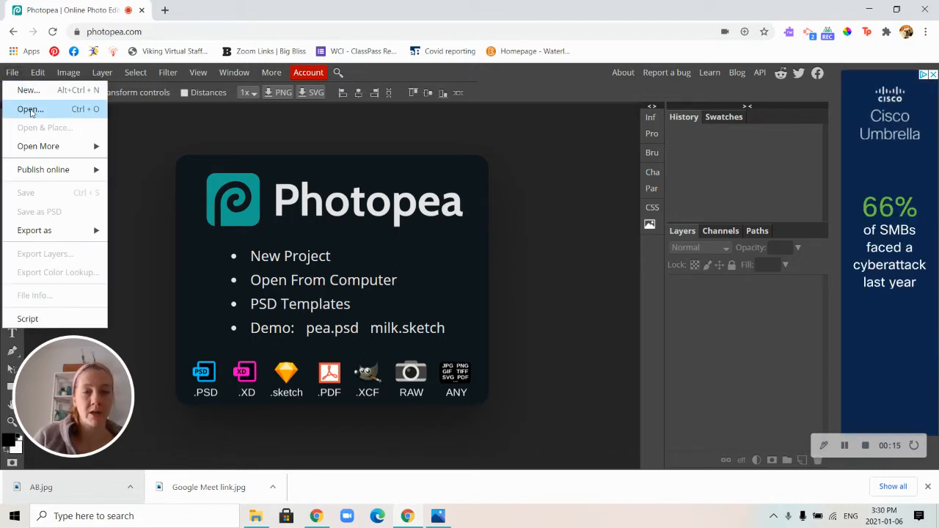
Step: Open the photos IMG_6714 and IMG_6835 from the California folder
{"action": "left_click", "coordinate": [30, 110]}
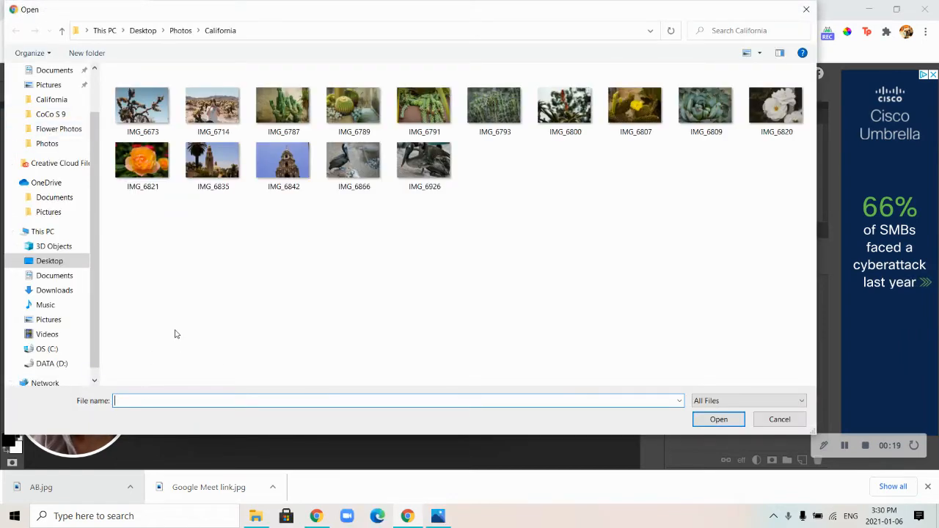
{"action": "double_click", "coordinate": [209, 107]}
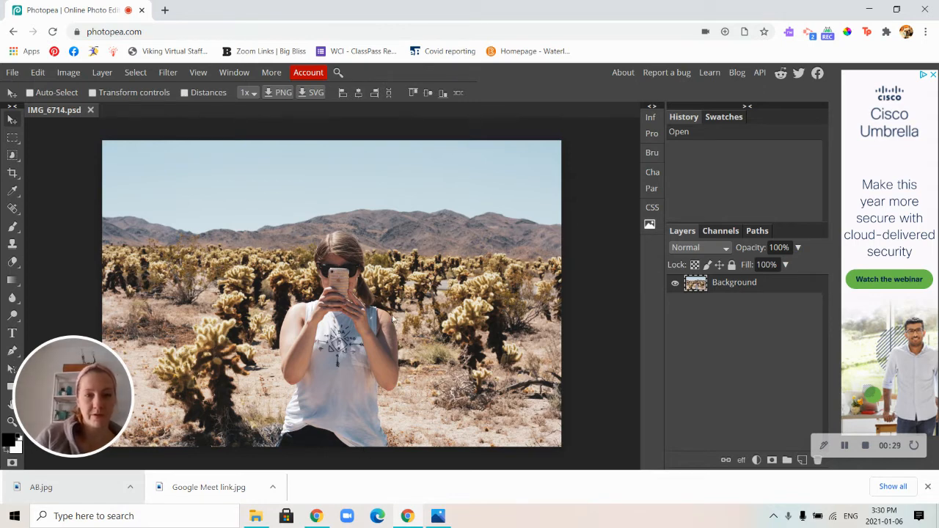
{"action": "left_click", "coordinate": [12, 72]}
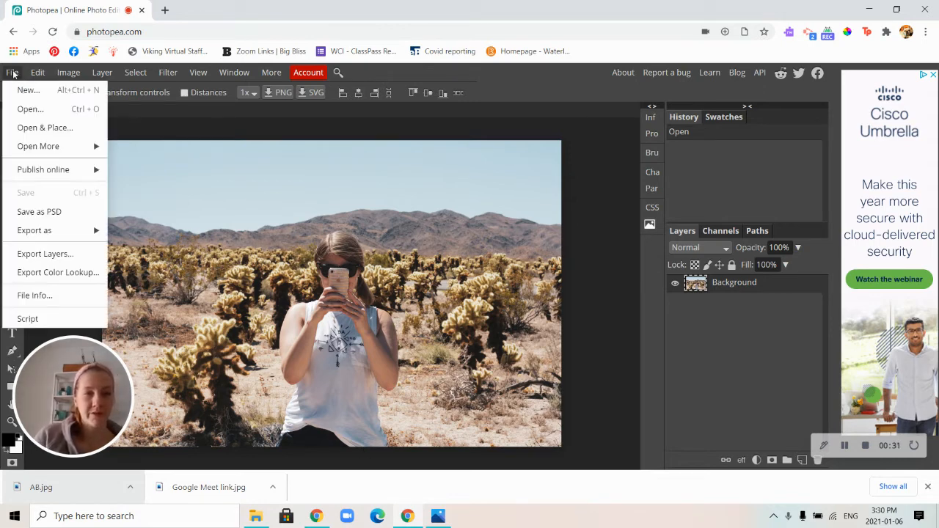
{"action": "left_click", "coordinate": [29, 110]}
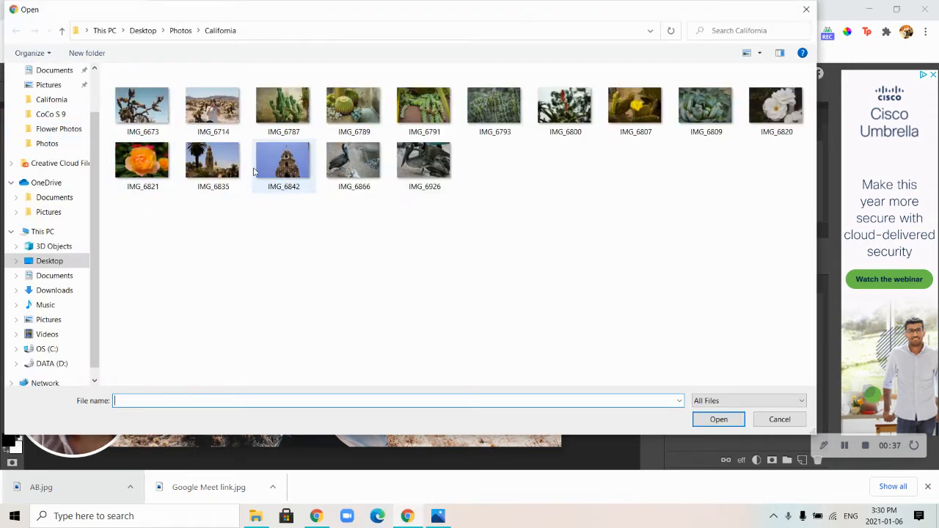
{"action": "double_click", "coordinate": [229, 166]}
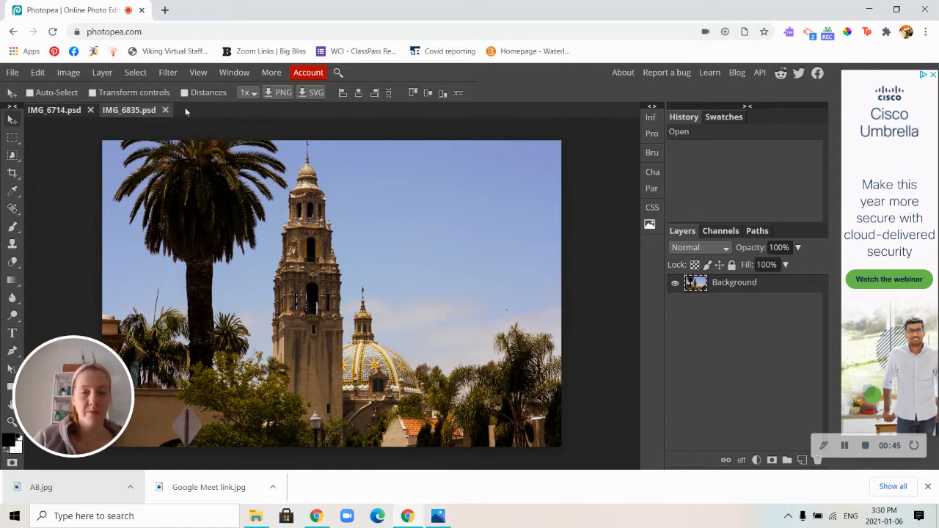
Step: In IMG_6714, select the woman holding the phone with the Quick Selection tool, covering her head, arms, shirt and waist
{"action": "left_click", "coordinate": [54, 112]}
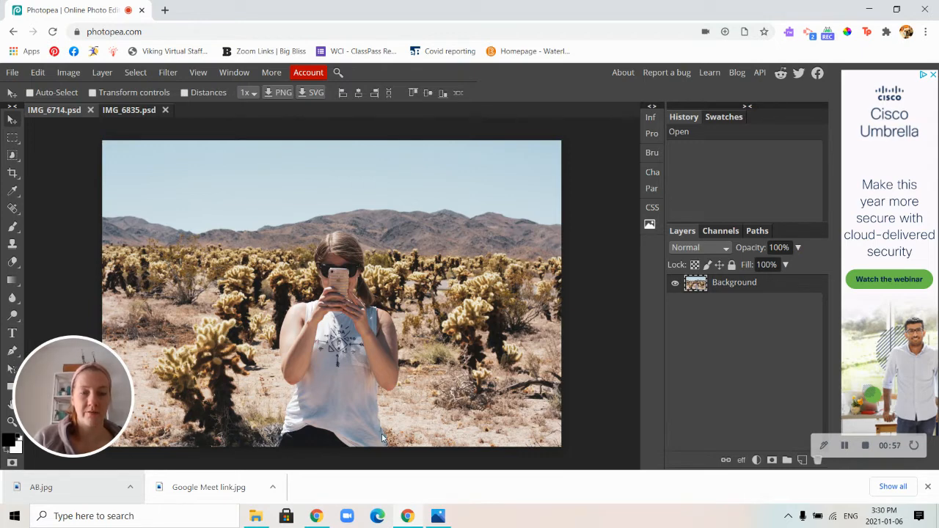
{"action": "left_click", "coordinate": [13, 157]}
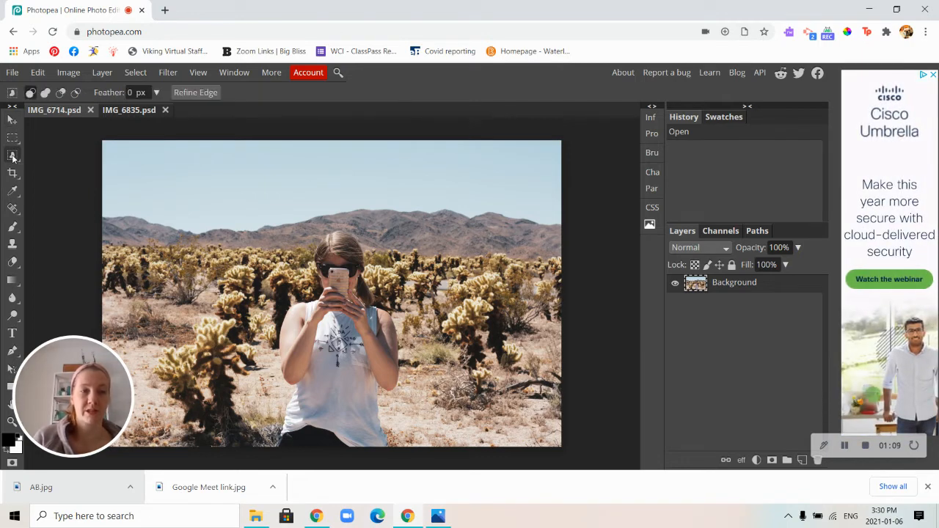
{"action": "right_click", "coordinate": [20, 164]}
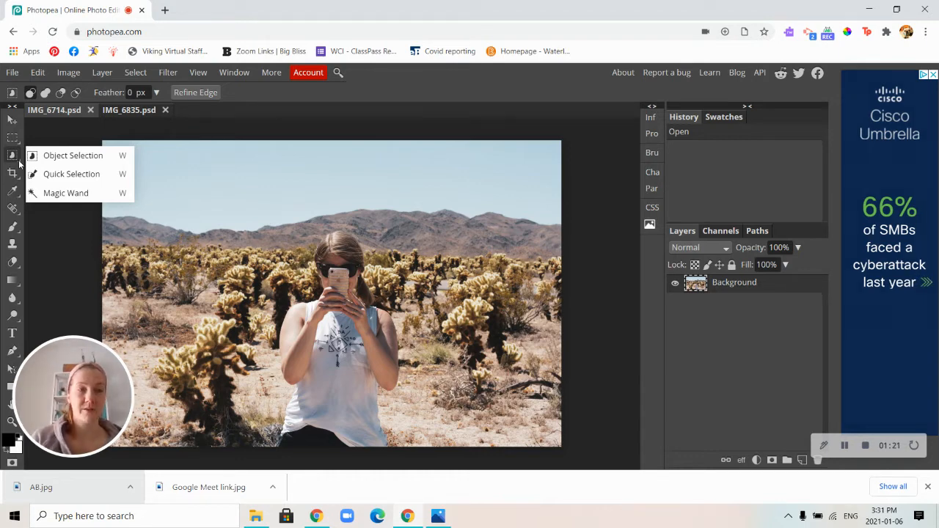
{"action": "left_click", "coordinate": [34, 157]}
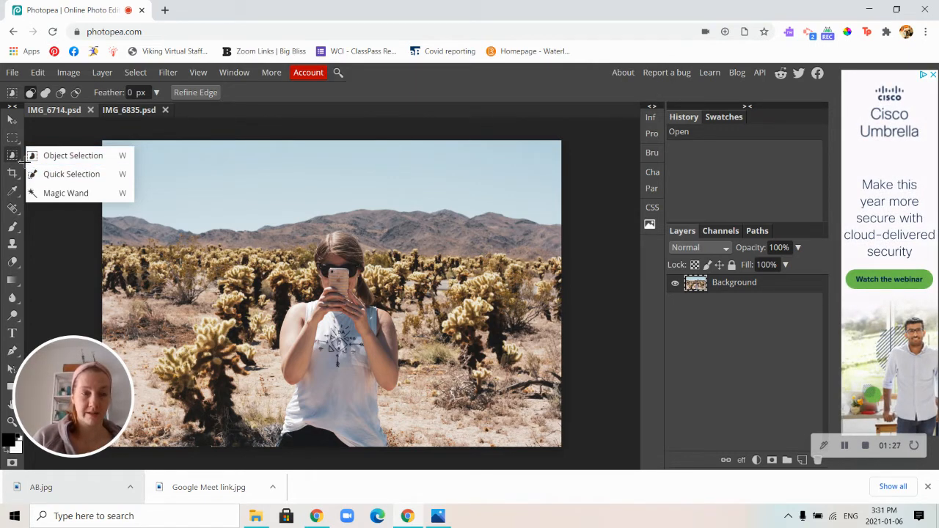
{"action": "left_click", "coordinate": [61, 179]}
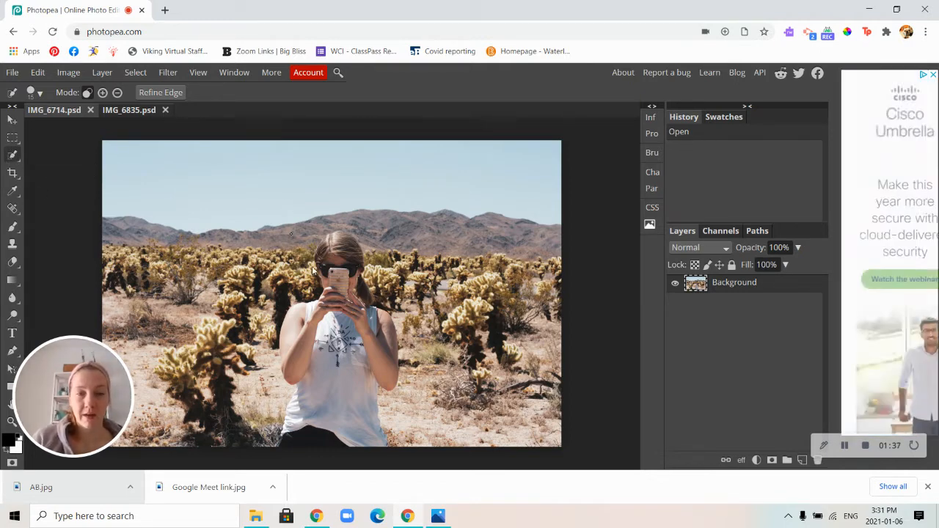
{"action": "left_click_drag", "start_coordinate": [339, 278], "coordinate": [337, 348]}
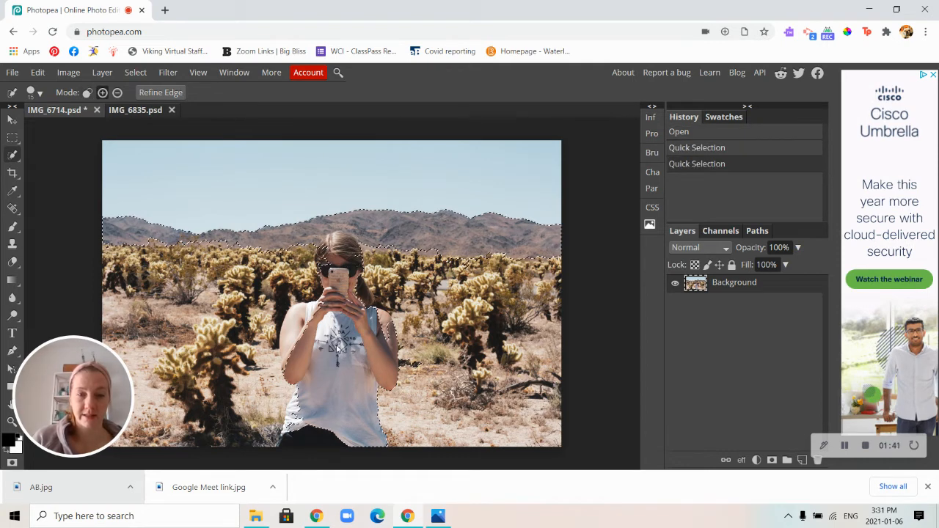
{"action": "left_click_drag", "start_coordinate": [308, 438], "coordinate": [279, 447]}
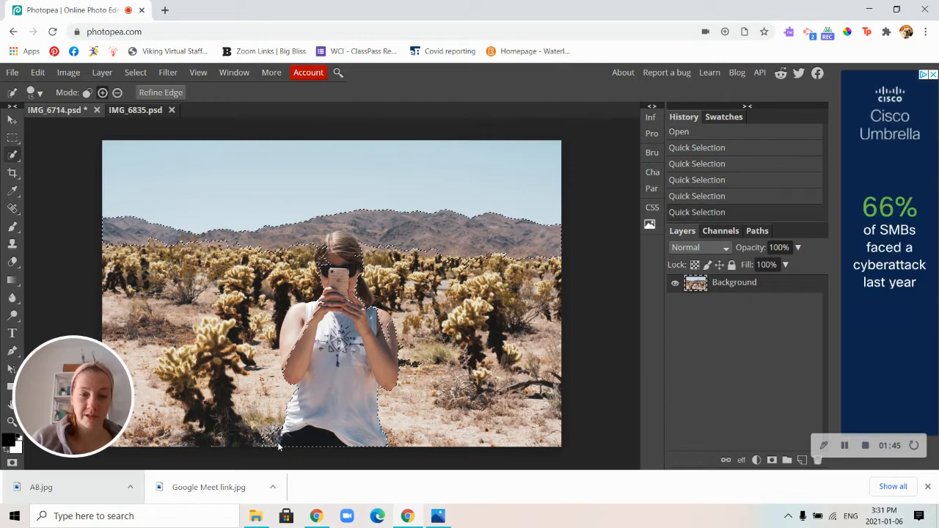
{"action": "left_click", "coordinate": [295, 346]}
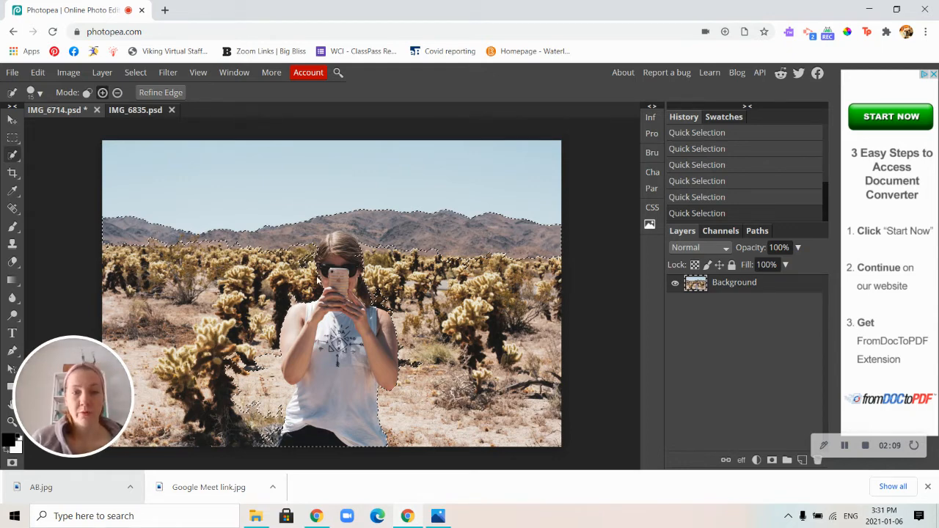
Step: Subtract the mountain range and surrounding desert from the selection with a 6 px Quick Selection brush
{"action": "left_click", "coordinate": [118, 93]}
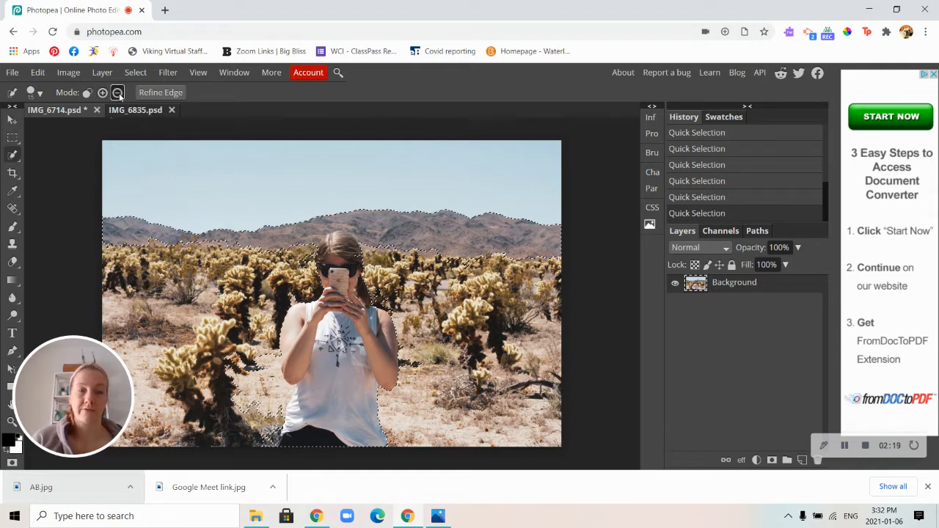
{"action": "left_click", "coordinate": [33, 92]}
{"action": "left_click_drag", "start_coordinate": [61, 130], "coordinate": [56, 127]}
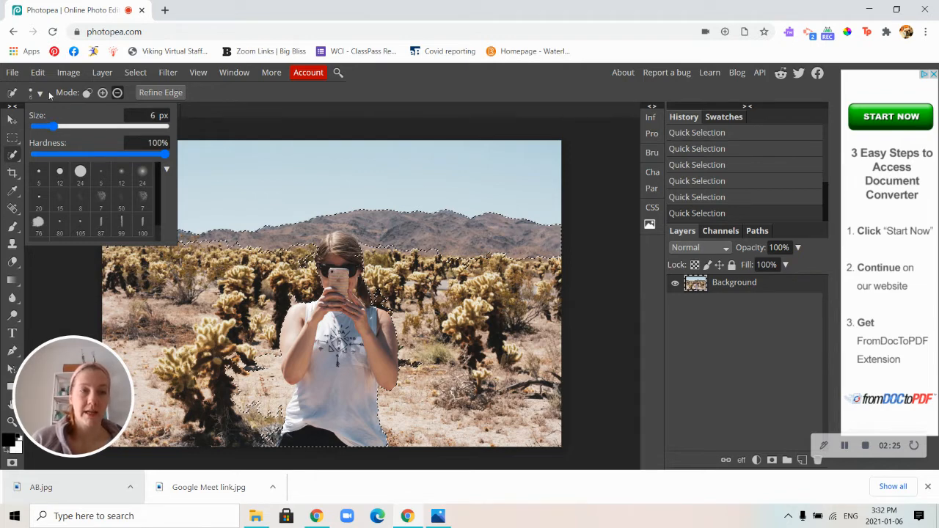
{"action": "left_click", "coordinate": [49, 96]}
{"action": "mouse_move", "coordinate": [123, 237]}
{"action": "left_mouse_down"}
{"action": "mouse_move", "coordinate": [130, 228]}
{"action": "mouse_move", "coordinate": [177, 237]}
{"action": "left_mouse_up"}
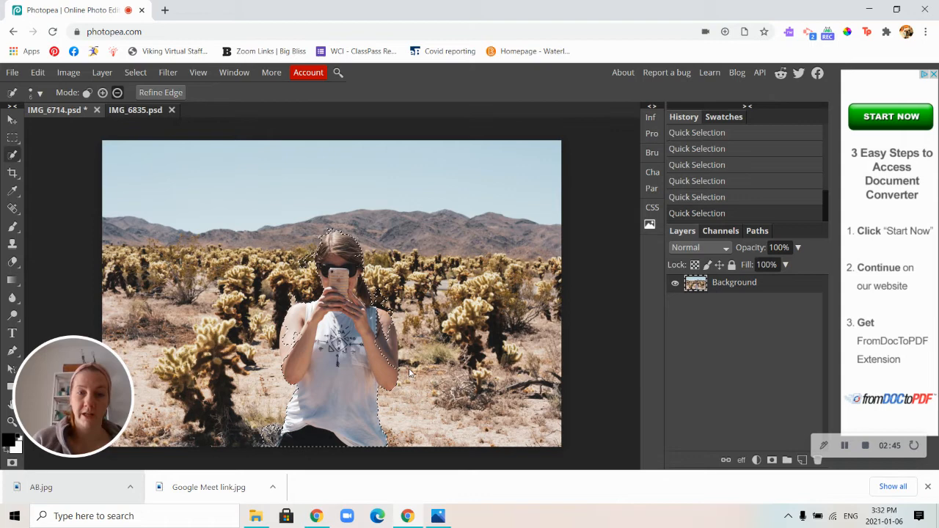
Step: Set Quick Selection back to adding to the selection and lower the brush hardness to a soft edge
{"action": "left_click", "coordinate": [103, 93]}
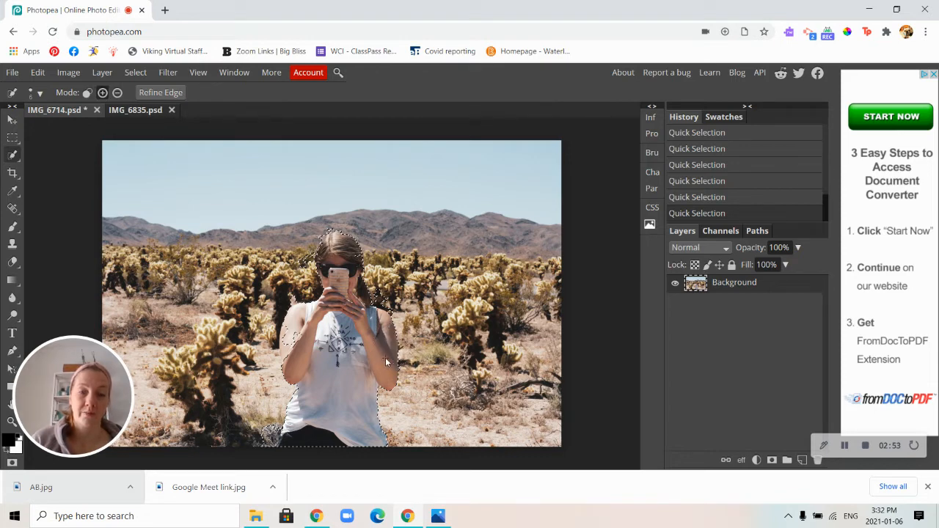
{"action": "left_click", "coordinate": [34, 92]}
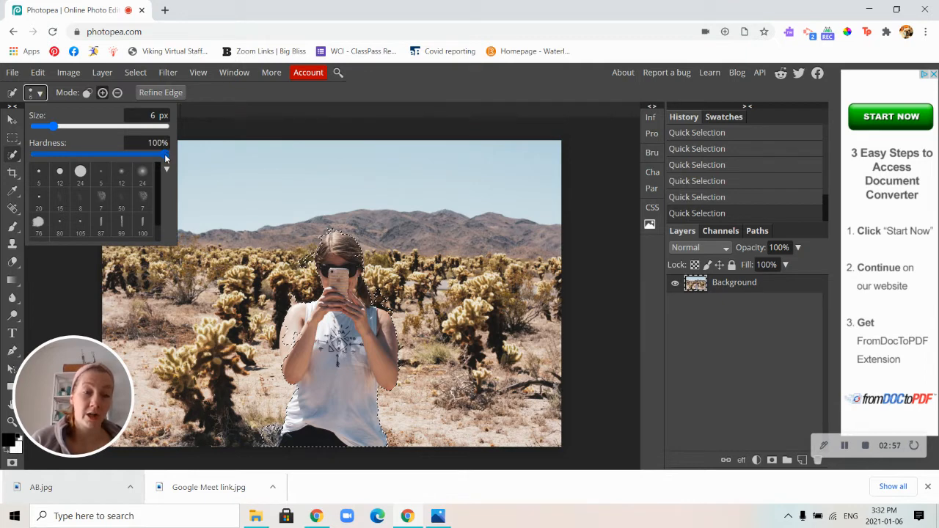
{"action": "left_click_drag", "start_coordinate": [165, 154], "coordinate": [49, 156]}
{"action": "left_click", "coordinate": [39, 94]}
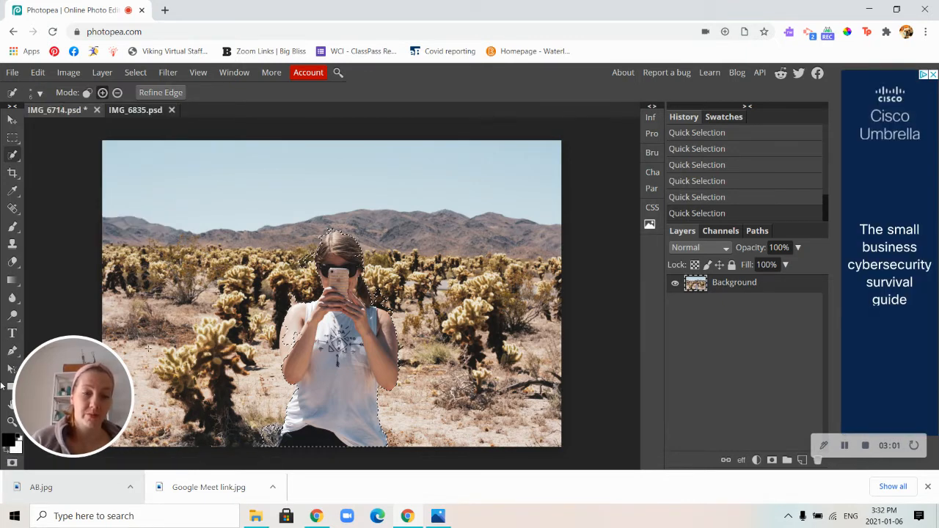
Step: Add the unselected patch of the woman's upper arm, beside the dark cactus trunk, to the selection
{"action": "left_click", "coordinate": [12, 422]}
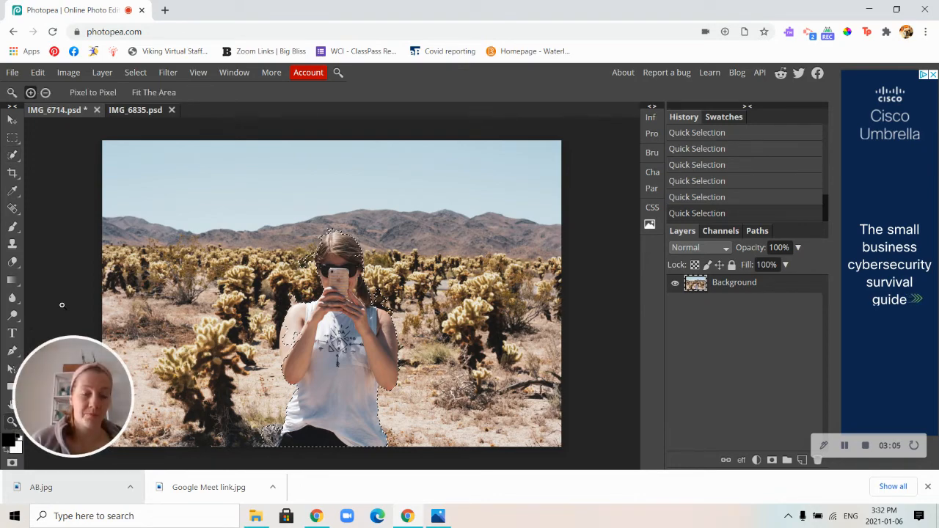
{"action": "left_click", "coordinate": [294, 341]}
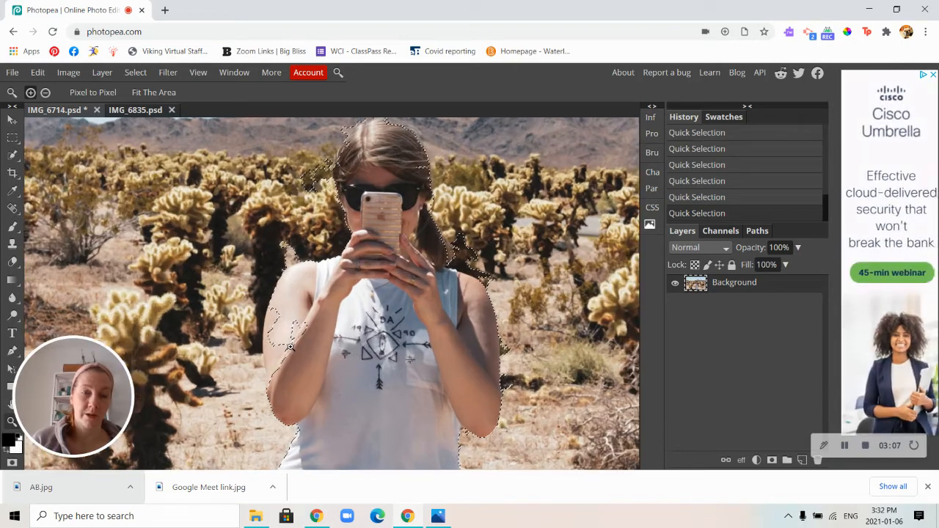
{"action": "left_click", "coordinate": [290, 346]}
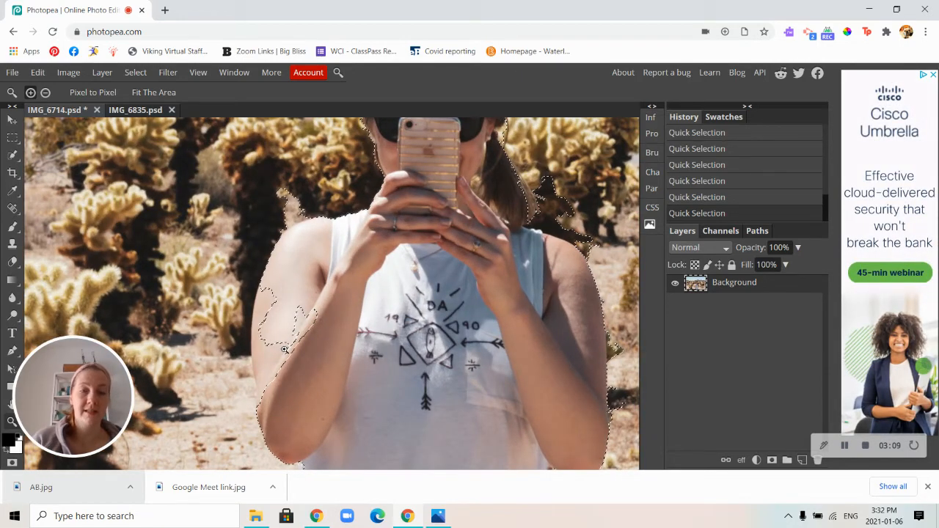
{"action": "left_click", "coordinate": [285, 349]}
{"action": "scroll", "coordinate": [284, 350], "scroll_direction": "down", "scroll_amount": 1}
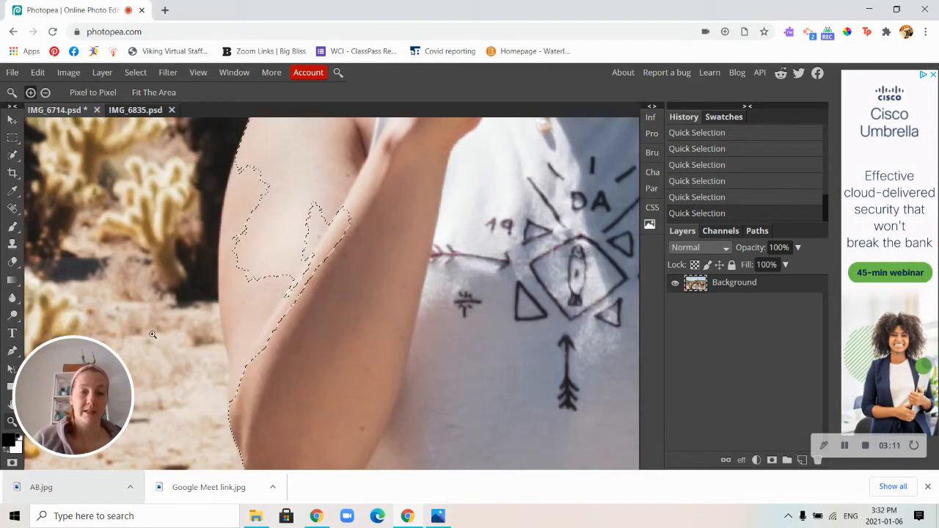
{"action": "left_click", "coordinate": [12, 155]}
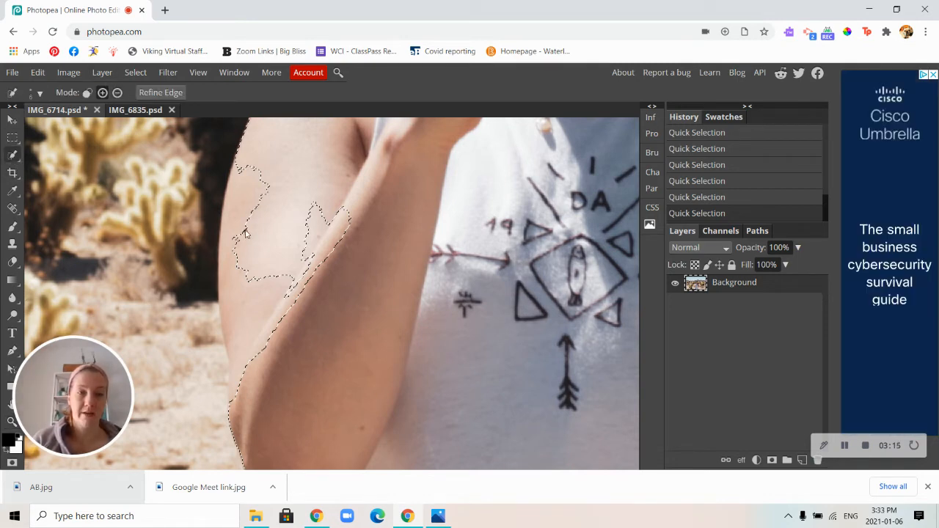
{"action": "left_click", "coordinate": [249, 187]}
{"action": "left_click_drag", "start_coordinate": [288, 251], "coordinate": [237, 341]}
Step: Subtract the sandy ground beside the elbow and shirt from the selection
{"action": "scroll", "coordinate": [237, 341], "scroll_direction": "down", "scroll_amount": 3}
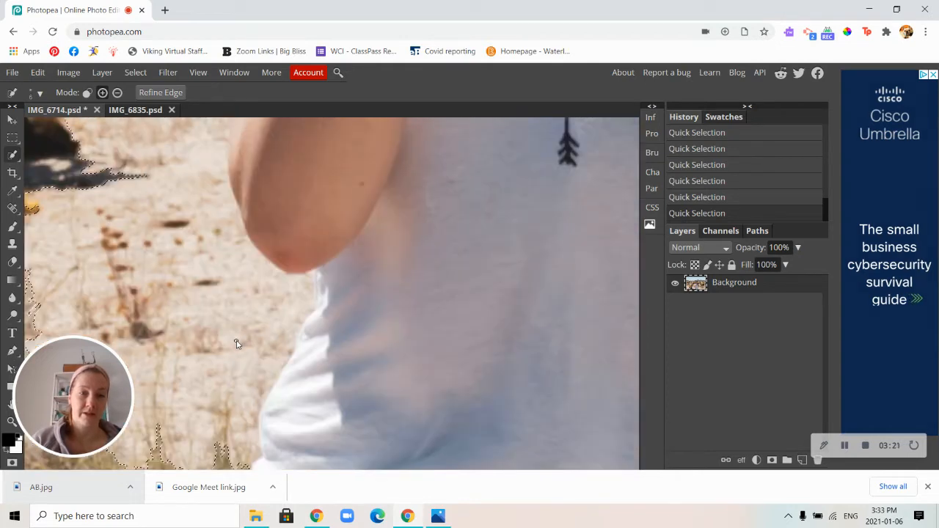
{"action": "scroll", "coordinate": [187, 350], "scroll_direction": "down", "scroll_amount": 2}
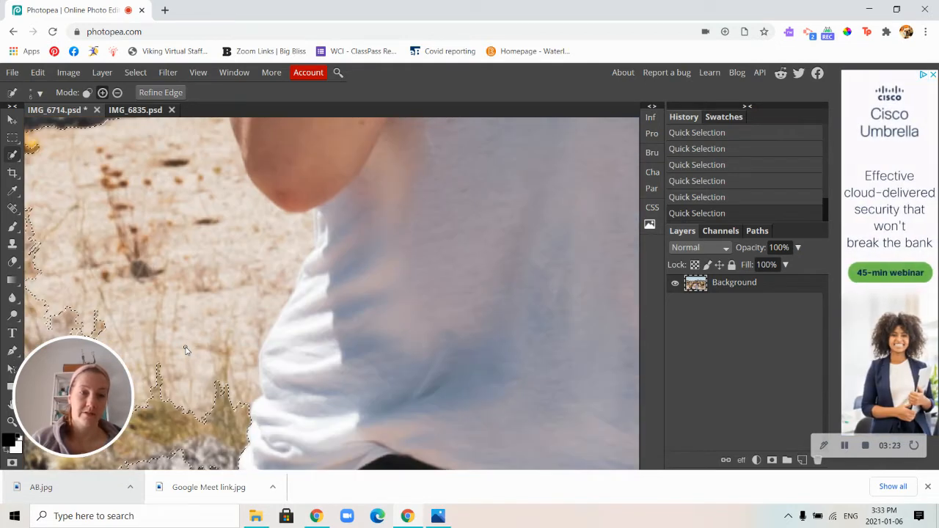
{"action": "scroll", "coordinate": [188, 314], "scroll_direction": "up", "scroll_amount": 2}
{"action": "left_click", "coordinate": [117, 92]}
{"action": "left_click", "coordinate": [141, 222]}
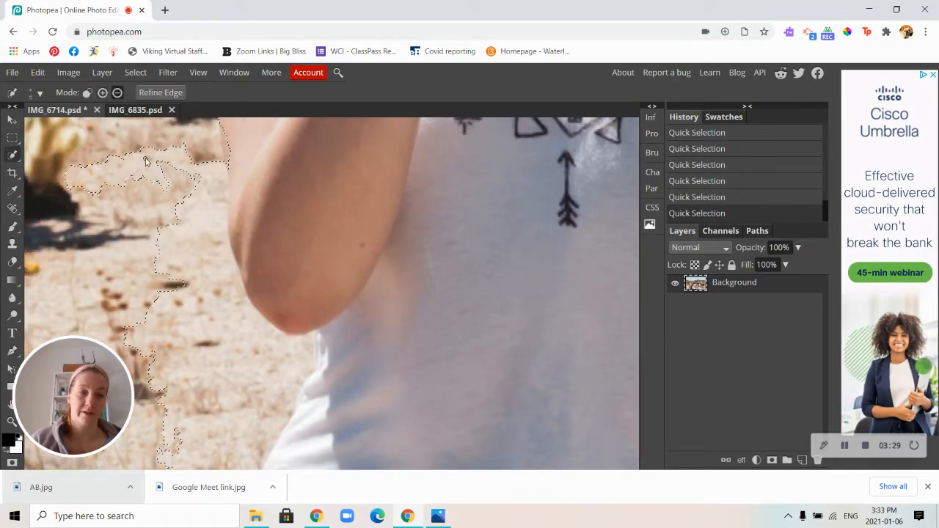
{"action": "left_click", "coordinate": [191, 305], "text": "alt"}
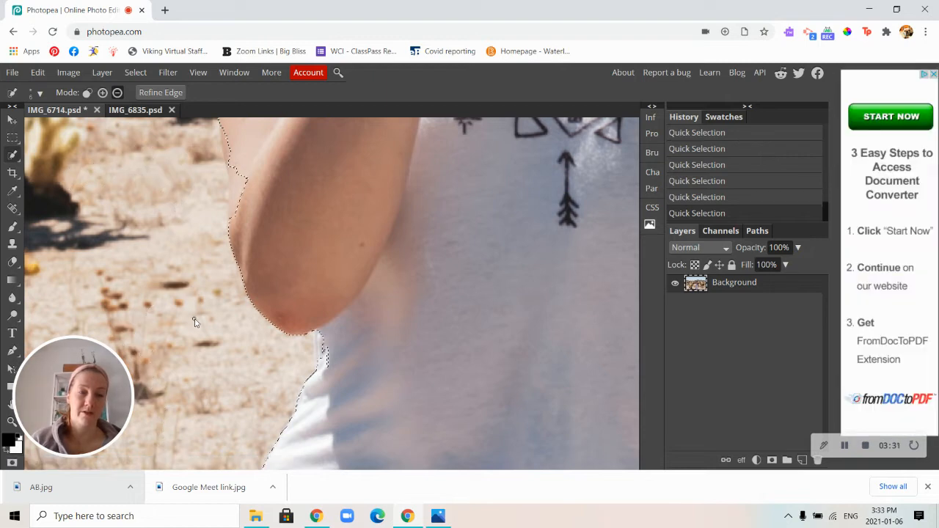
Step: Add the unselected notch of the arm just above the elbow to the selection and undo the last selection stroke
{"action": "scroll", "coordinate": [199, 333], "scroll_direction": "up", "scroll_amount": 2}
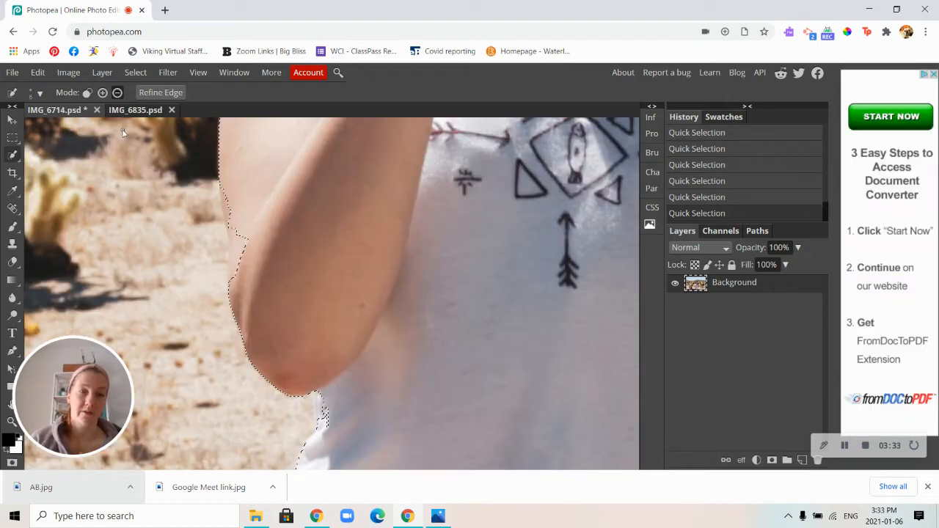
{"action": "left_click", "coordinate": [102, 92]}
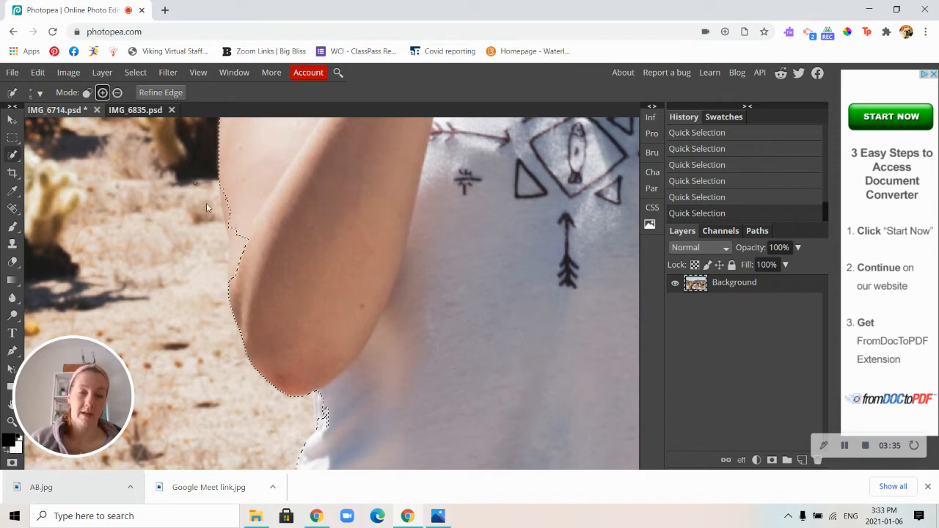
{"action": "left_click", "coordinate": [237, 252]}
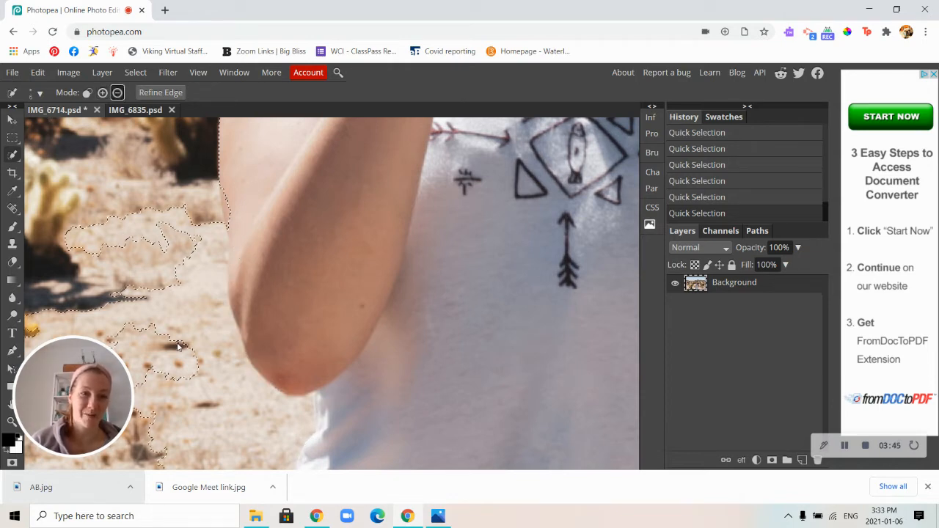
{"action": "key", "text": "ctrl+z"}
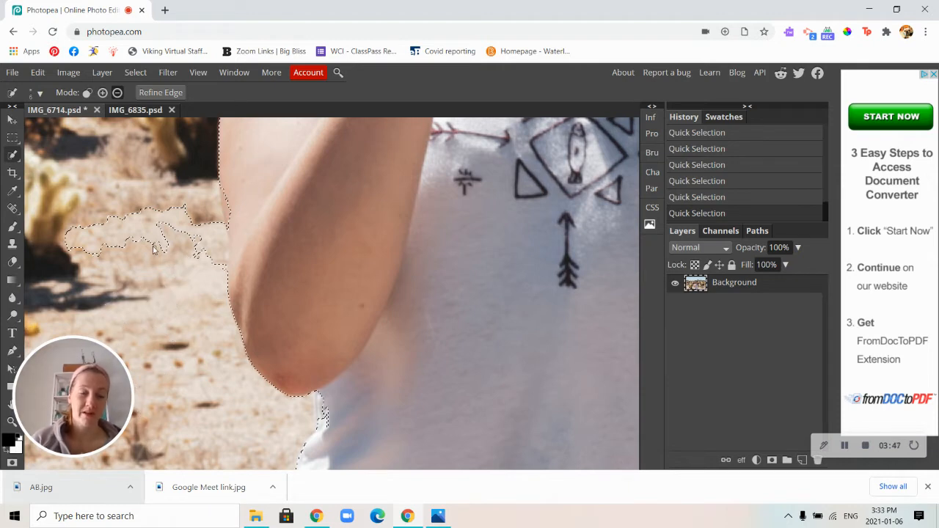
Step: Subtract the patch of sandy ground beside the woman's elbow from the selection
{"action": "left_click_drag", "start_coordinate": [104, 220], "coordinate": [118, 244]}
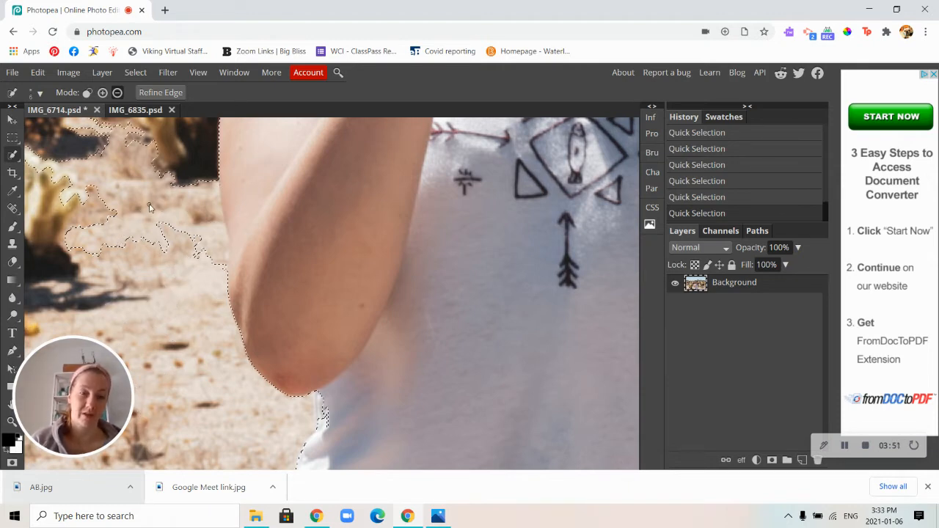
{"action": "scroll", "coordinate": [149, 209], "scroll_direction": "down", "scroll_amount": 3}
{"action": "scroll", "coordinate": [150, 211], "scroll_direction": "up", "scroll_amount": 6}
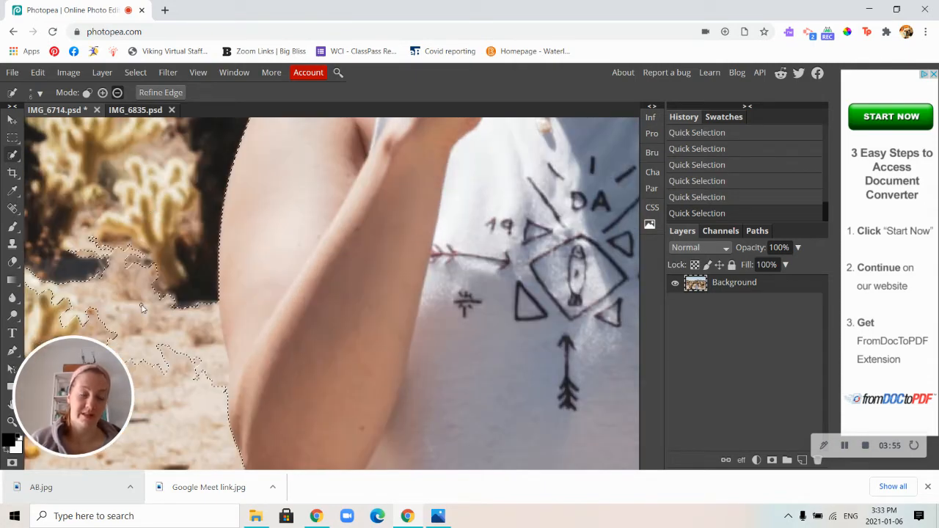
Step: Examine the selection outline around the woman's arm, head, hair and both shoulders, and across the whole photo
{"action": "scroll", "coordinate": [163, 342], "scroll_direction": "up", "scroll_amount": 5}
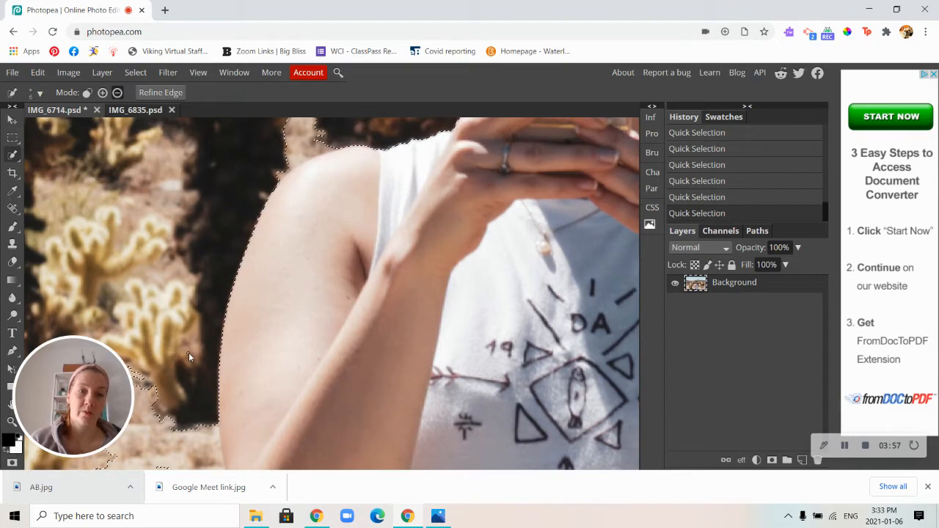
{"action": "scroll", "coordinate": [308, 274], "scroll_direction": "up", "scroll_amount": 6}
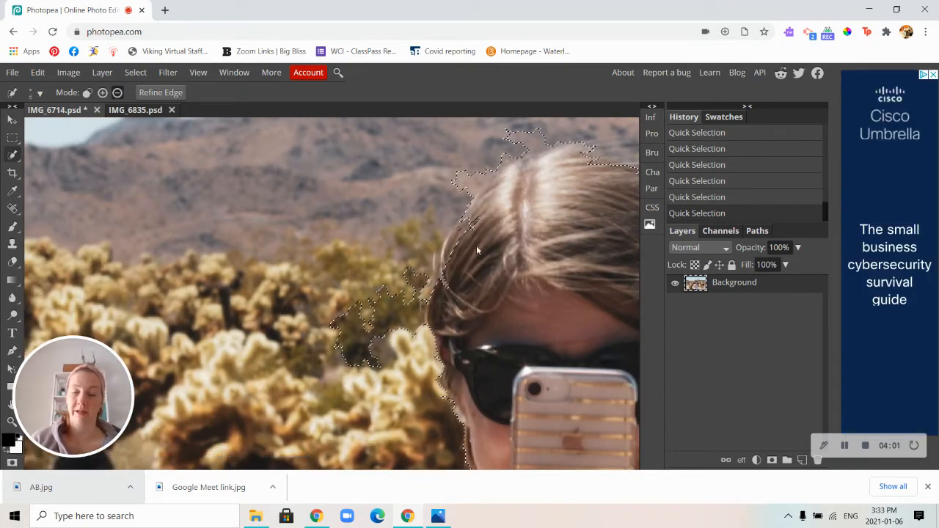
{"action": "scroll", "coordinate": [362, 421], "scroll_direction": "down", "scroll_amount": 3}
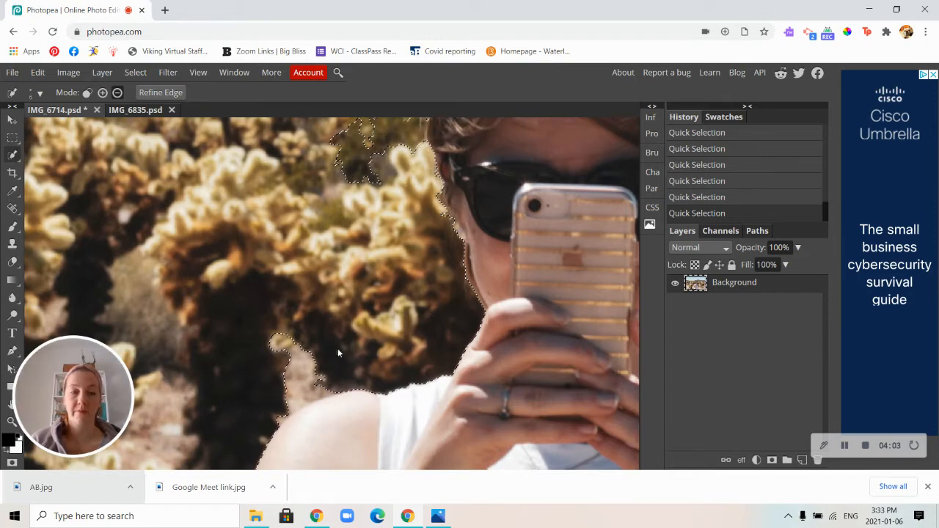
{"action": "scroll", "coordinate": [537, 316], "scroll_direction": "down", "scroll_amount": 5}
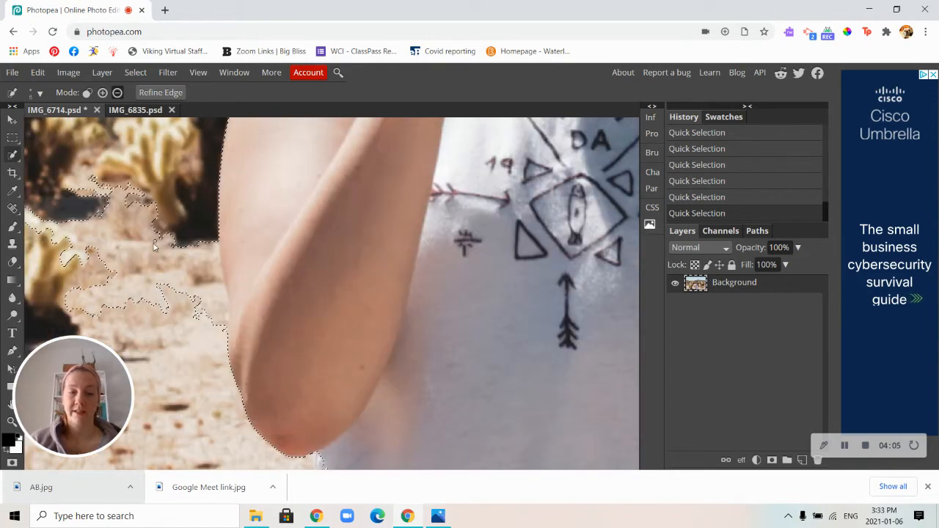
{"action": "key", "text": "space"}
{"action": "left_click_drag", "start_coordinate": [354, 382], "coordinate": [30, 293]}
{"action": "left_click_drag", "start_coordinate": [499, 271], "coordinate": [494, 523]}
{"action": "left_click_drag", "start_coordinate": [398, 291], "coordinate": [382, 429]}
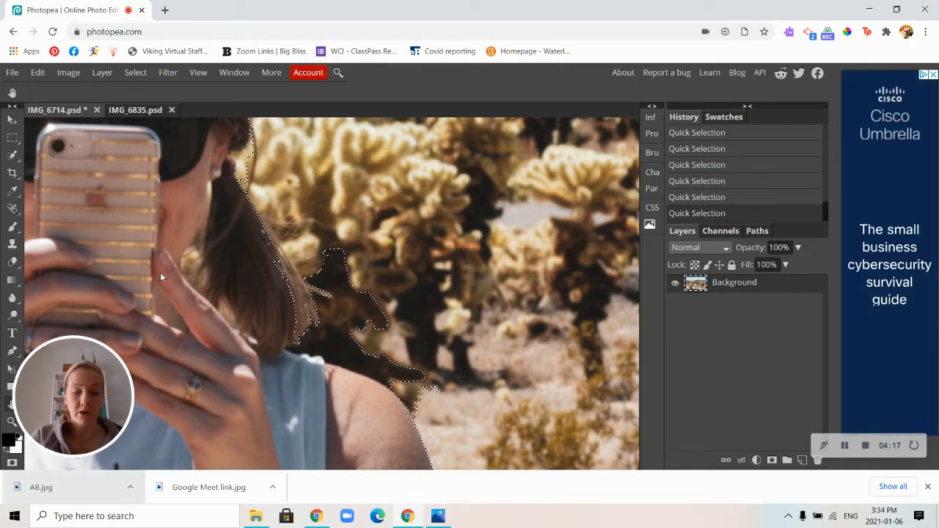
{"action": "key", "text": "ctrl+0"}
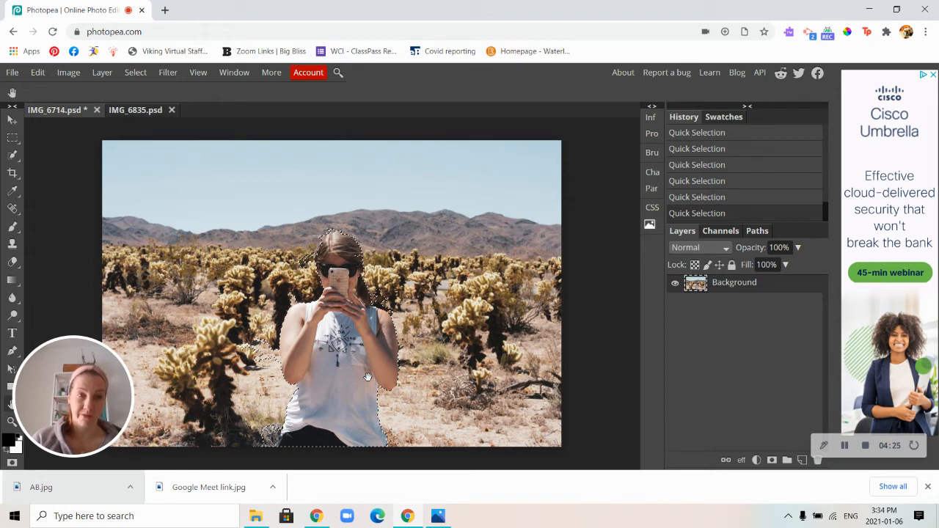
Step: Copy the selected woman from IMG_6714 and paste her into the tower photo IMG_6835
{"action": "left_click", "coordinate": [38, 73]}
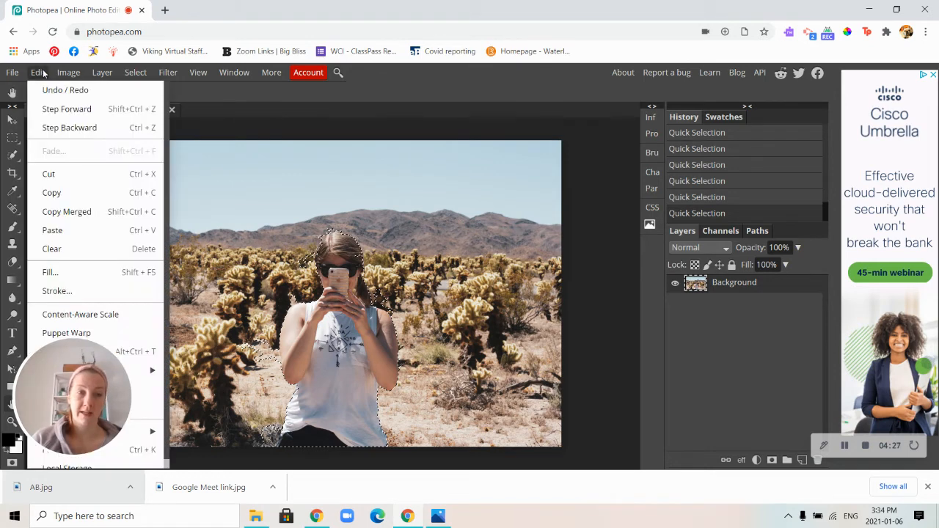
{"action": "left_click", "coordinate": [69, 191]}
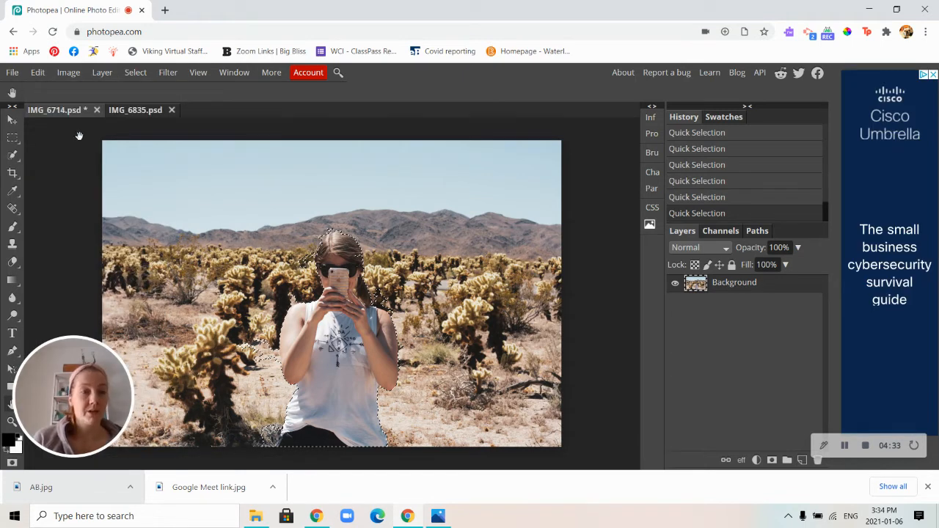
{"action": "left_click", "coordinate": [142, 110]}
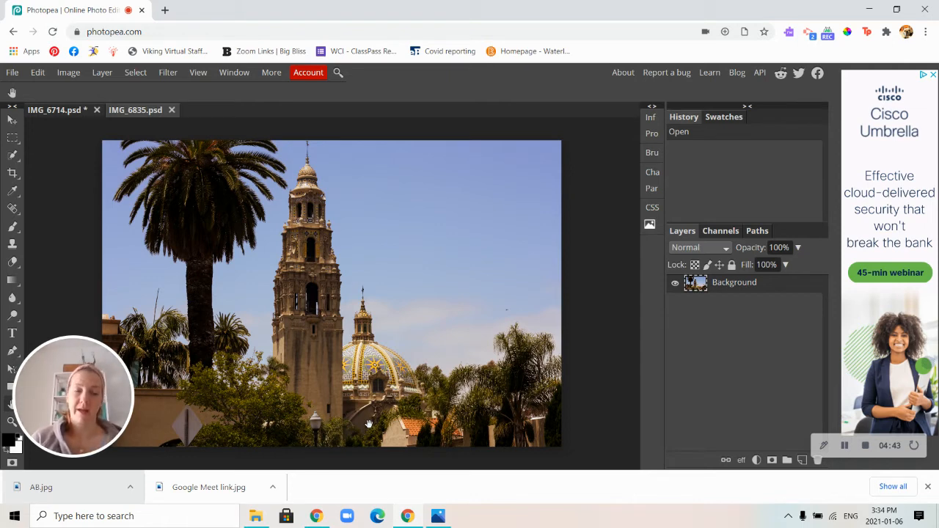
{"action": "left_click", "coordinate": [37, 74]}
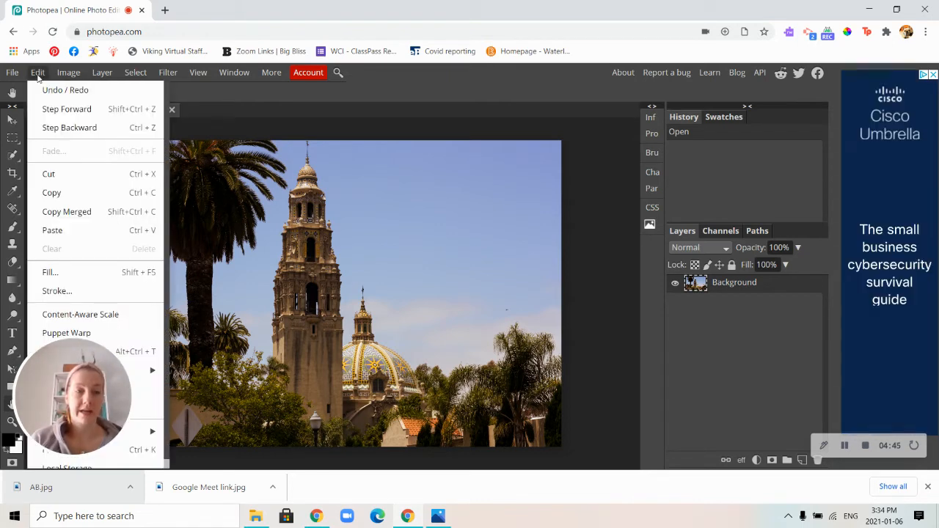
{"action": "left_click", "coordinate": [70, 235]}
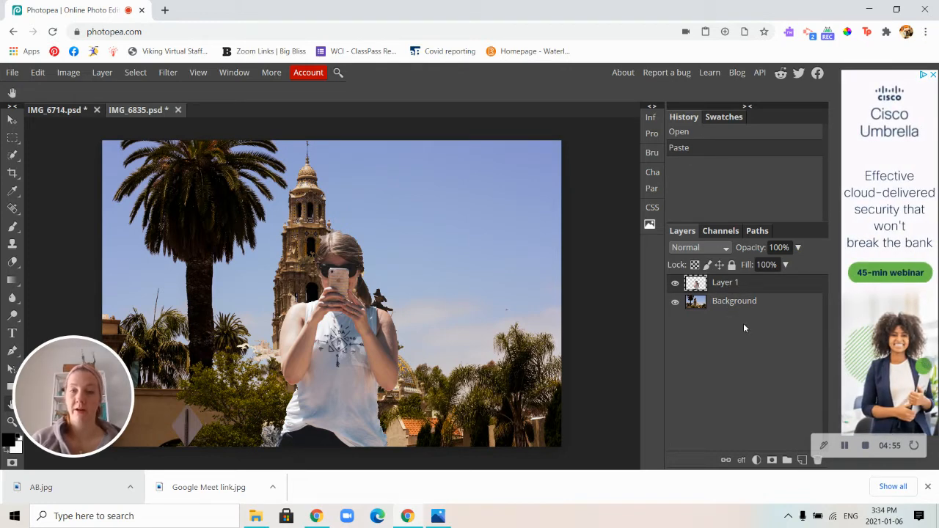
Step: Move the pasted woman to the sky side of the tower, over the dome, and enlarge her with Free Transform
{"action": "left_click", "coordinate": [12, 121]}
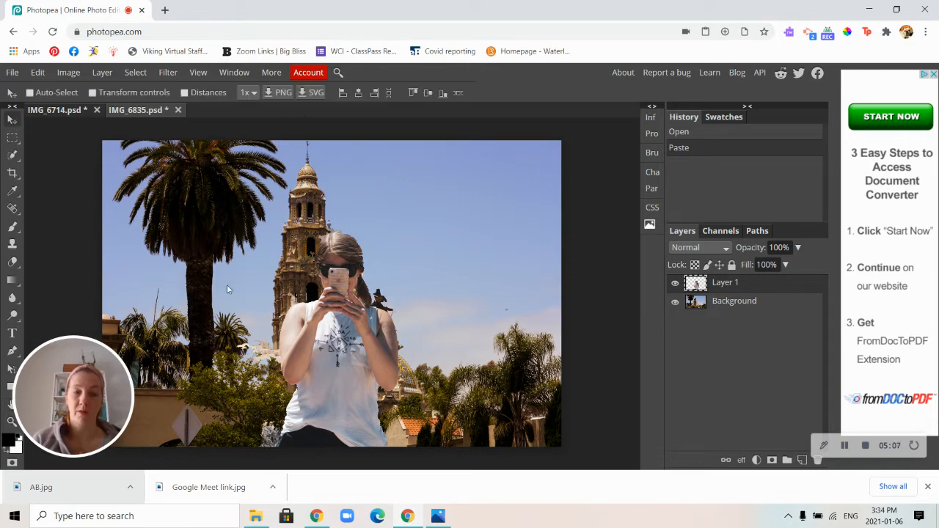
{"action": "left_click_drag", "start_coordinate": [348, 353], "coordinate": [255, 358]}
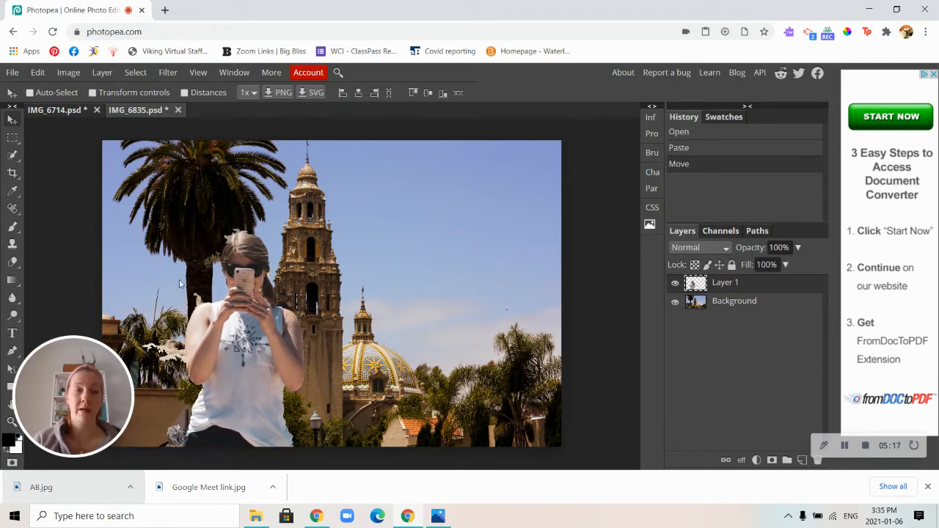
{"action": "left_click", "coordinate": [37, 73]}
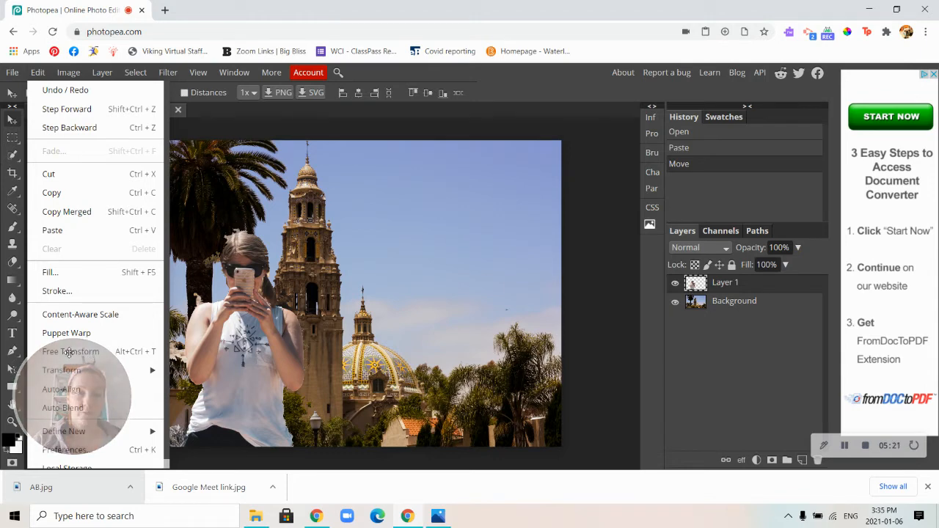
{"action": "left_click", "coordinate": [135, 354]}
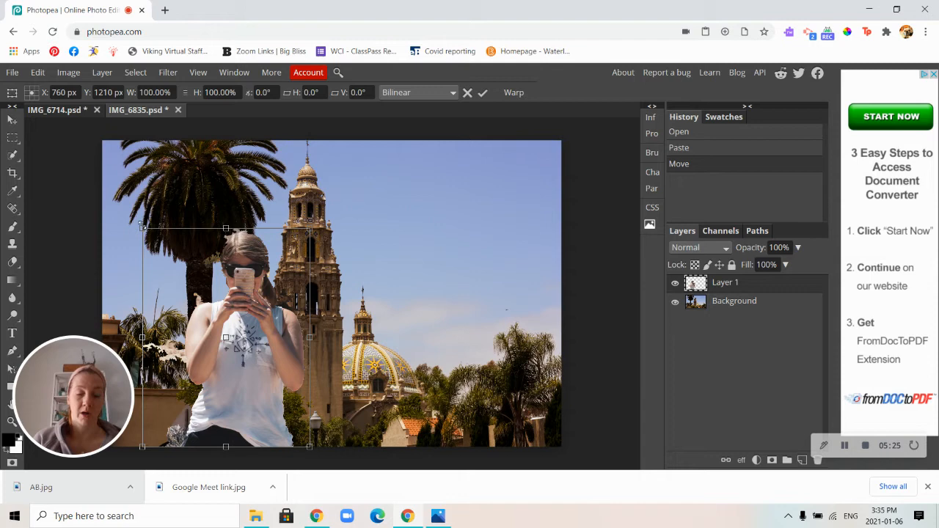
{"action": "mouse_move", "coordinate": [142, 226]}
{"action": "left_mouse_down"}
{"action": "mouse_move", "coordinate": [202, 273]}
{"action": "mouse_move", "coordinate": [159, 256]}
{"action": "mouse_move", "coordinate": [130, 220]}
{"action": "left_mouse_up"}
{"action": "left_click_drag", "start_coordinate": [251, 374], "coordinate": [437, 387]}
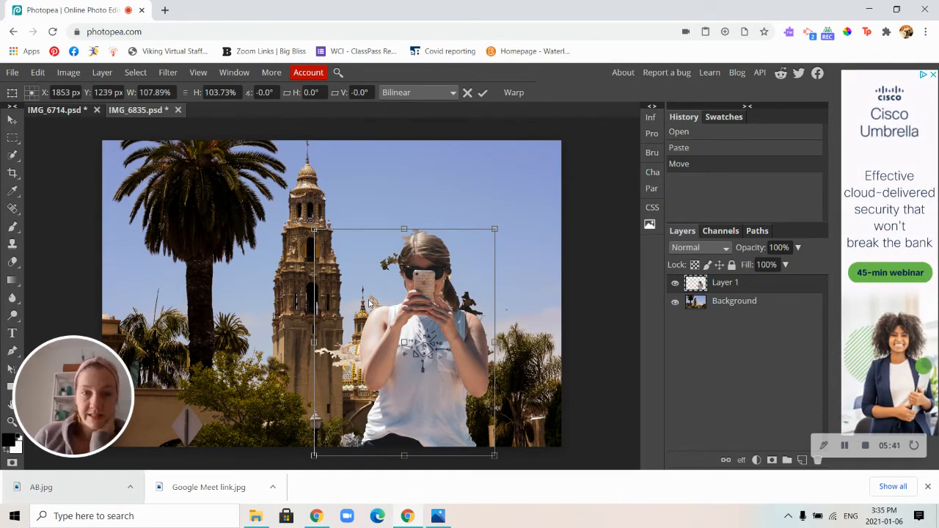
{"action": "left_click_drag", "start_coordinate": [497, 229], "coordinate": [524, 171]}
{"action": "key", "text": "Return"}
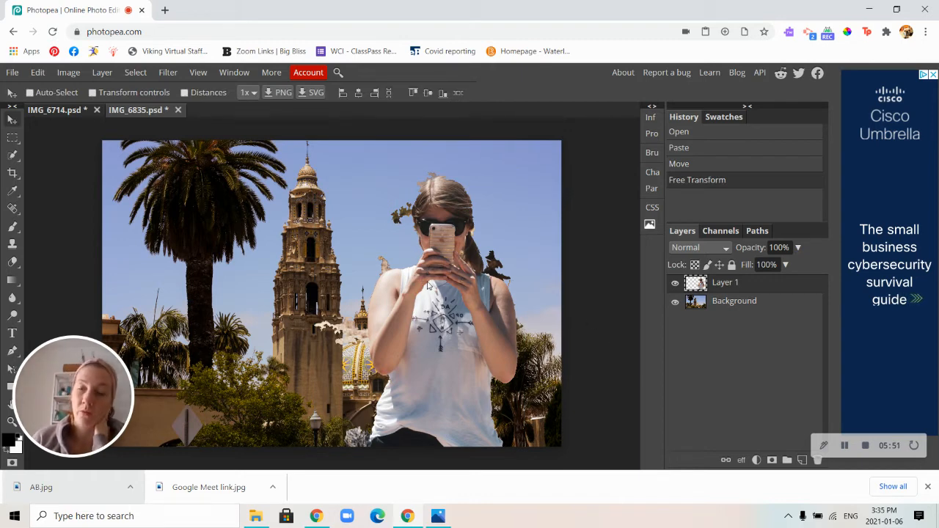
Step: Add a raster mask to Layer 1, which holds the pasted woman
{"action": "left_click", "coordinate": [728, 307]}
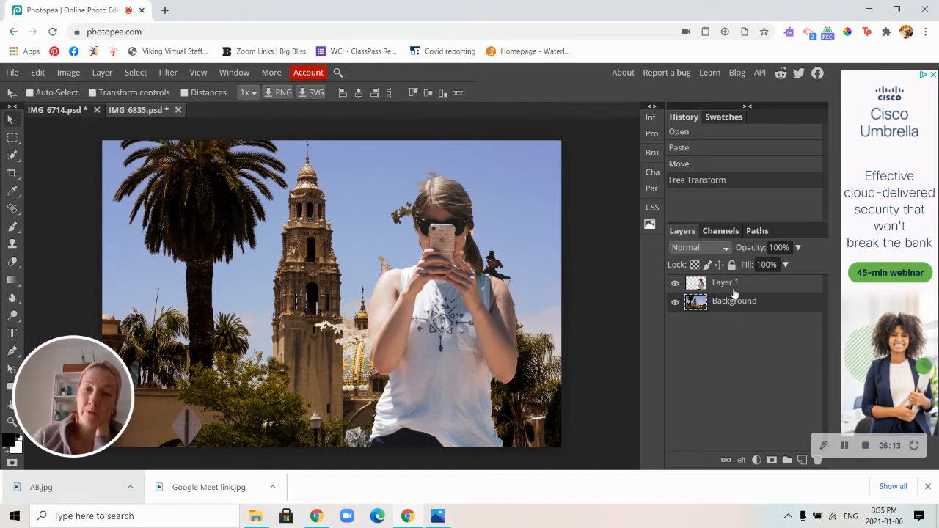
{"action": "left_click", "coordinate": [733, 290]}
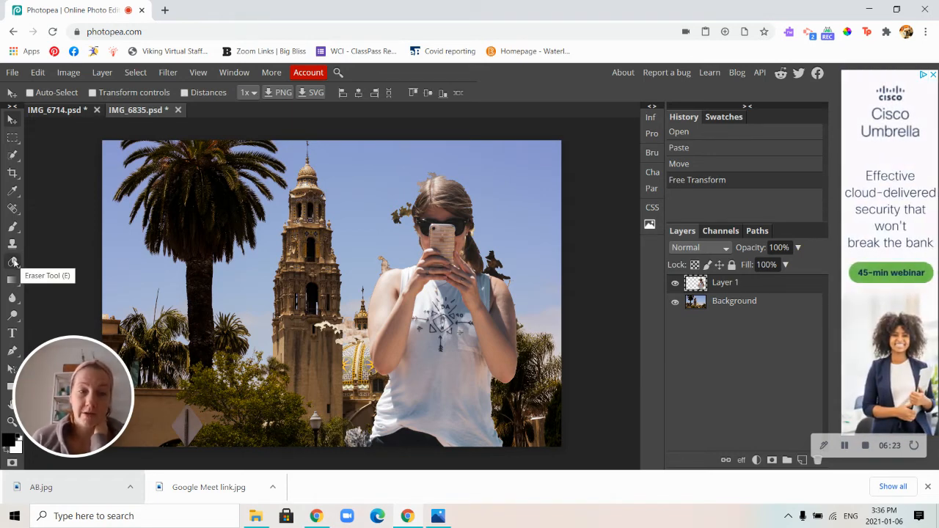
{"action": "left_click", "coordinate": [772, 460]}
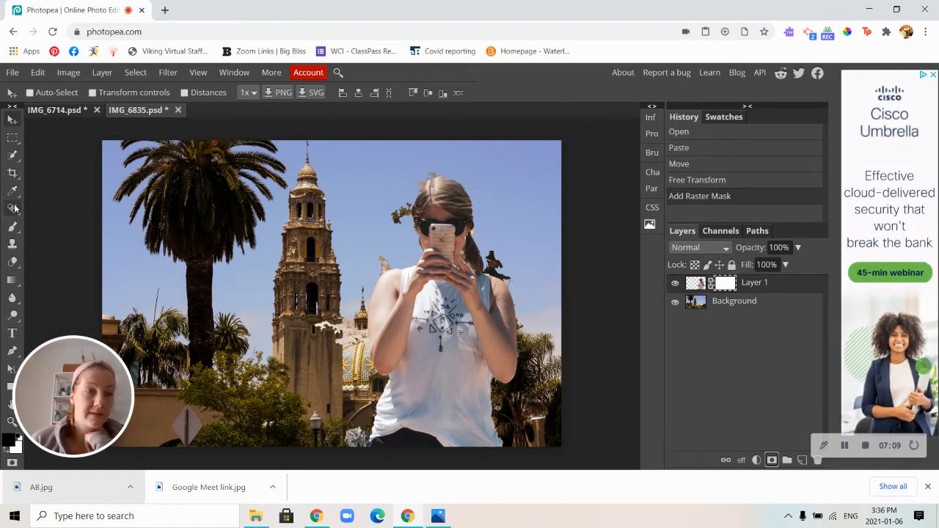
Step: Paint black on the layer mask with an 85 px brush over the desert remnants beside the woman's arm, head and ponytail
{"action": "left_click", "coordinate": [12, 228]}
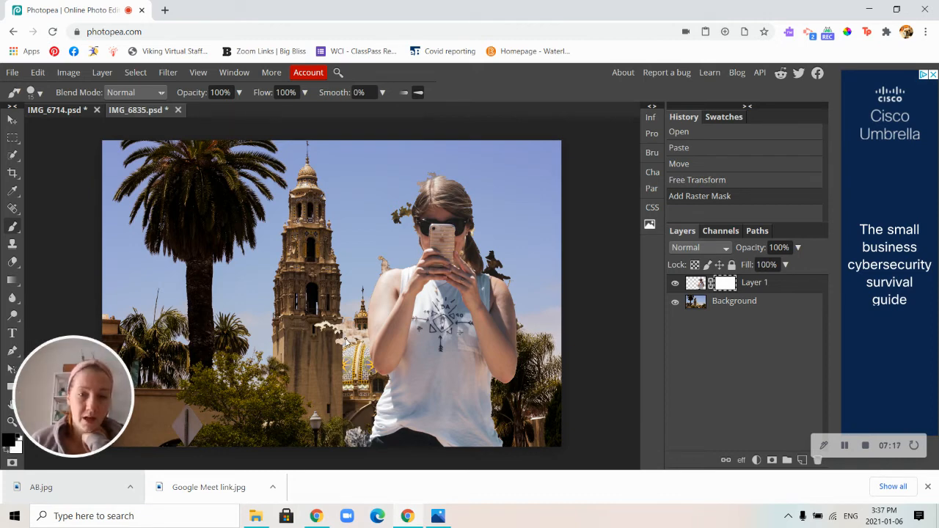
{"action": "left_click", "coordinate": [40, 93]}
{"action": "left_click_drag", "start_coordinate": [61, 127], "coordinate": [88, 135]}
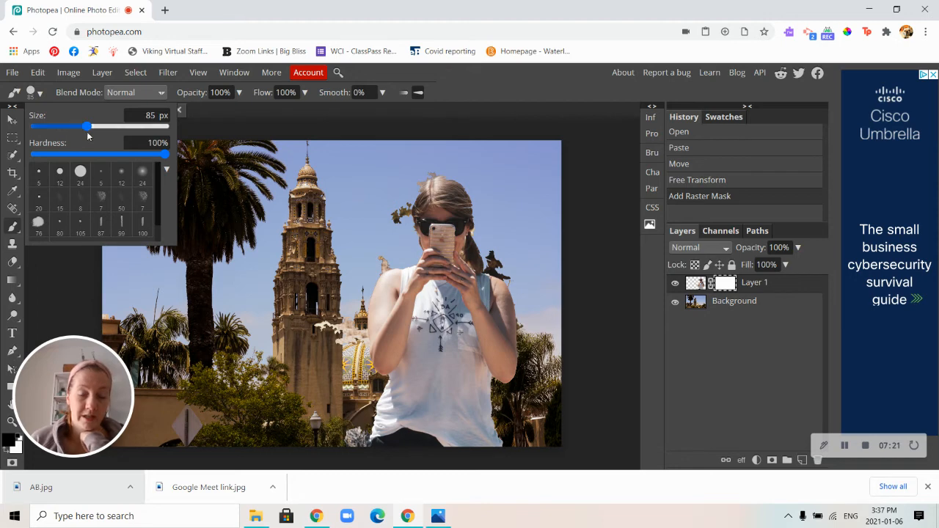
{"action": "mouse_move", "coordinate": [341, 340]}
{"action": "left_mouse_down"}
{"action": "mouse_move", "coordinate": [333, 317]}
{"action": "mouse_move", "coordinate": [318, 332]}
{"action": "mouse_move", "coordinate": [327, 341]}
{"action": "mouse_move", "coordinate": [354, 335]}
{"action": "left_mouse_up"}
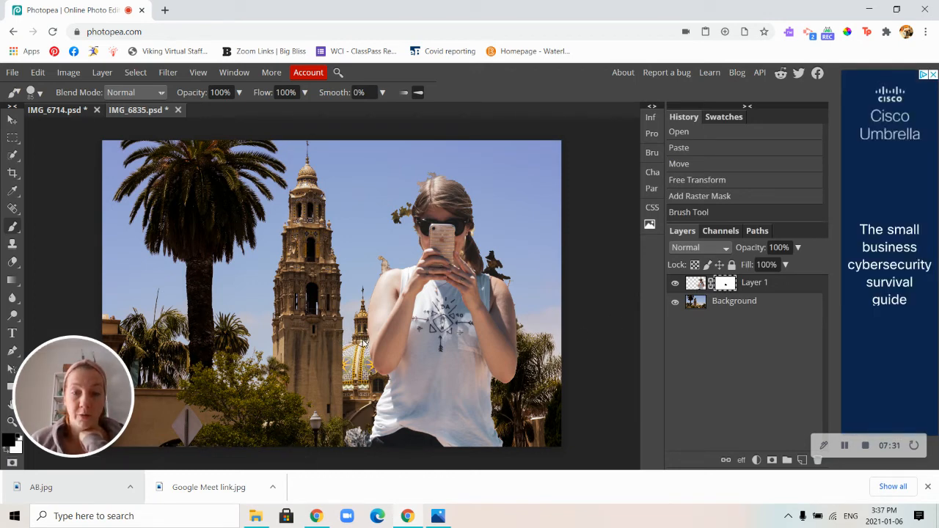
{"action": "mouse_move", "coordinate": [367, 365]}
{"action": "left_mouse_down"}
{"action": "mouse_move", "coordinate": [367, 433]}
{"action": "mouse_move", "coordinate": [348, 425]}
{"action": "mouse_move", "coordinate": [350, 336]}
{"action": "left_mouse_up"}
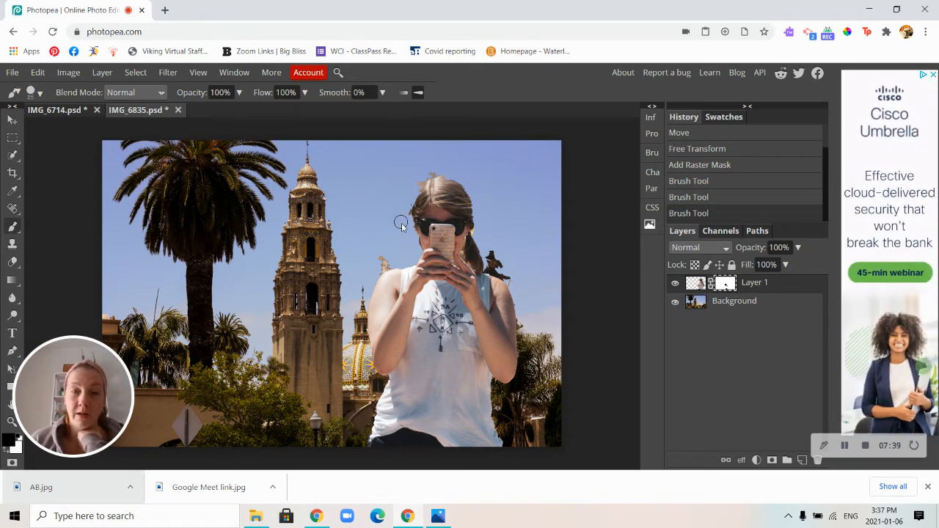
{"action": "left_click_drag", "start_coordinate": [400, 213], "coordinate": [363, 339]}
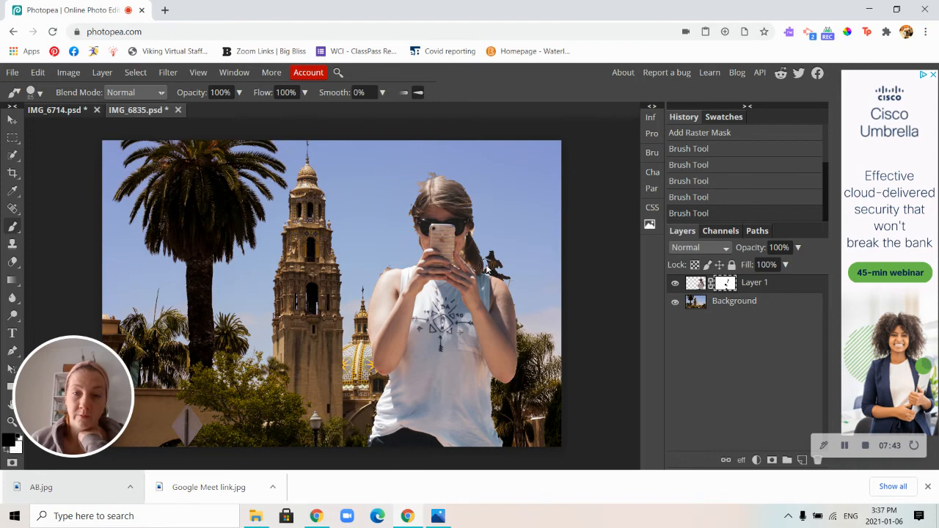
{"action": "left_click", "coordinate": [514, 282]}
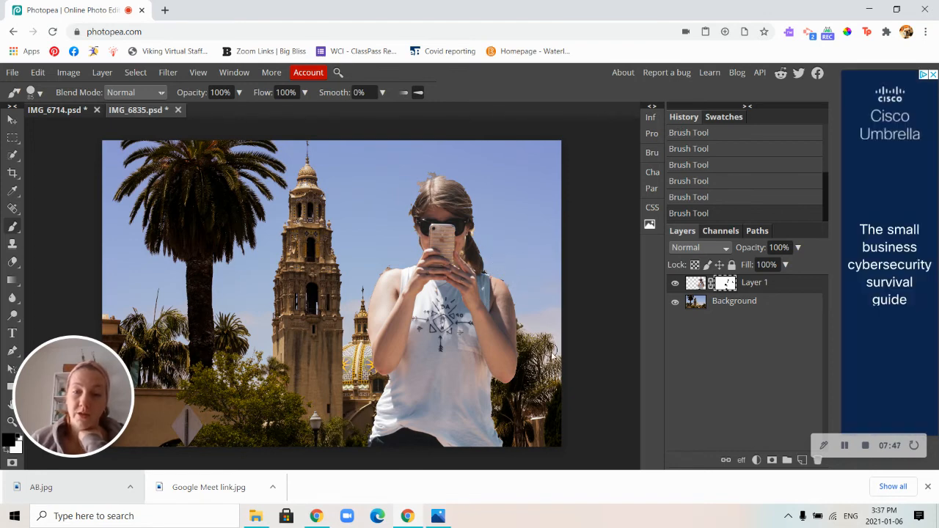
Step: Mask out the leftover background scrap along the top of the woman's shoulder in close-up, using a much smaller, soft brush
{"action": "left_click", "coordinate": [13, 420]}
{"action": "left_click", "coordinate": [423, 257]}
{"action": "left_click", "coordinate": [421, 255]}
{"action": "left_click", "coordinate": [420, 232]}
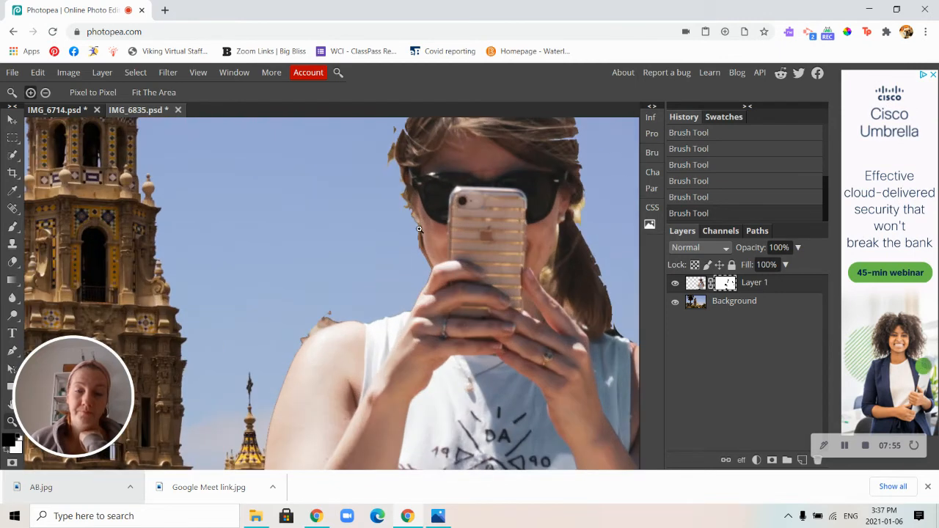
{"action": "left_click", "coordinate": [416, 239]}
{"action": "left_click", "coordinate": [340, 306]}
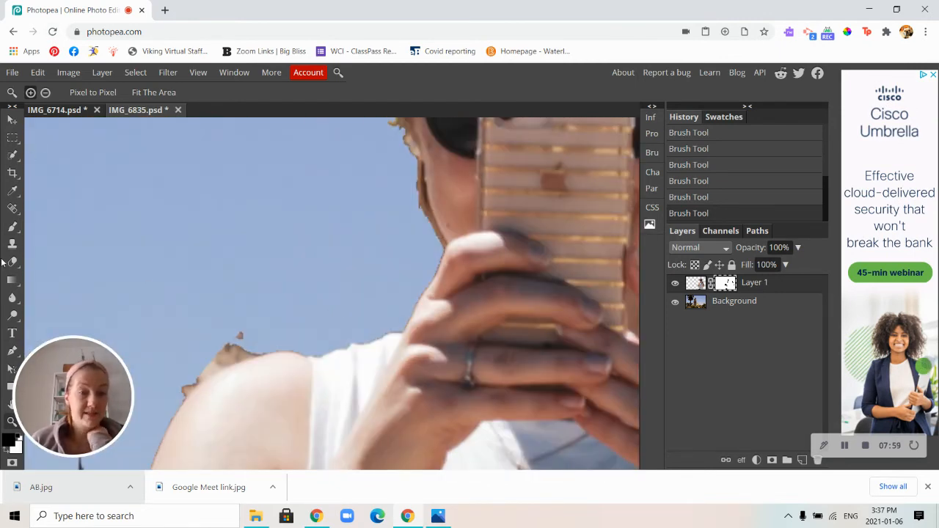
{"action": "left_click", "coordinate": [13, 226]}
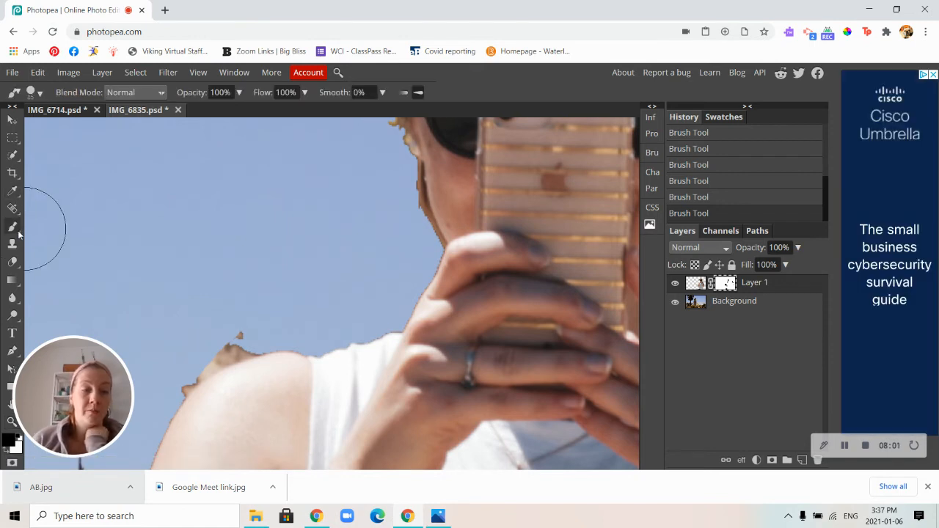
{"action": "left_click", "coordinate": [34, 92]}
{"action": "left_click_drag", "start_coordinate": [88, 127], "coordinate": [53, 127]}
{"action": "left_click_drag", "start_coordinate": [155, 156], "coordinate": [39, 143]}
{"action": "left_click_drag", "start_coordinate": [208, 376], "coordinate": [241, 353]}
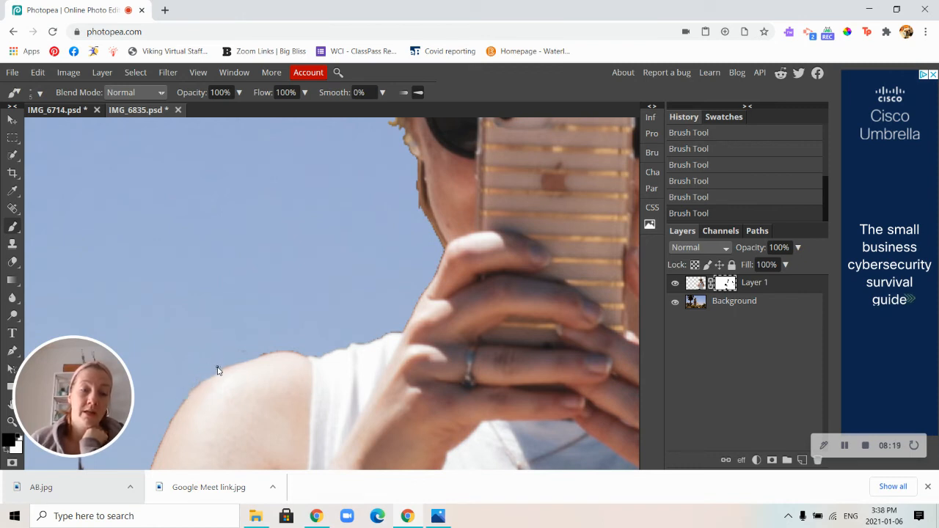
Step: Hide a strip of the woman's shoulder with a black mask stroke and restore it by painting white with a 25 px brush
{"action": "left_click_drag", "start_coordinate": [270, 355], "coordinate": [266, 406]}
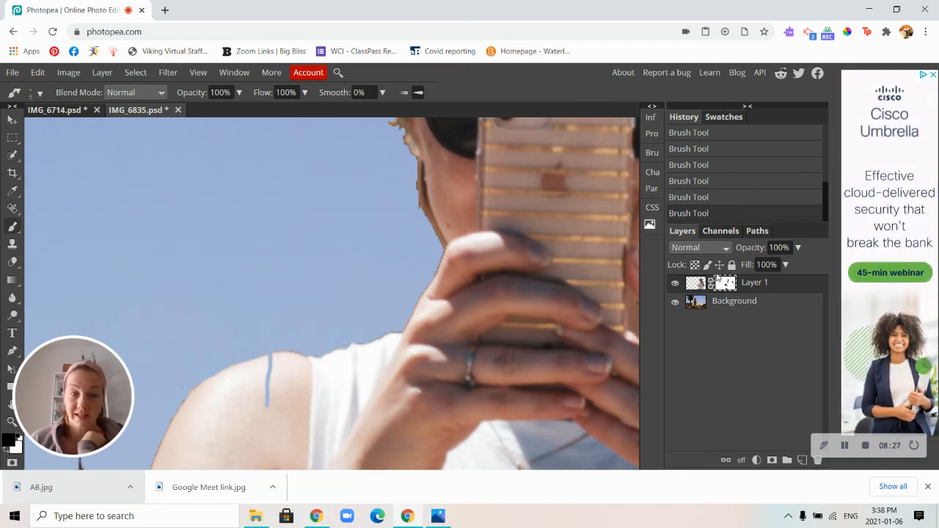
{"action": "left_click", "coordinate": [6, 452]}
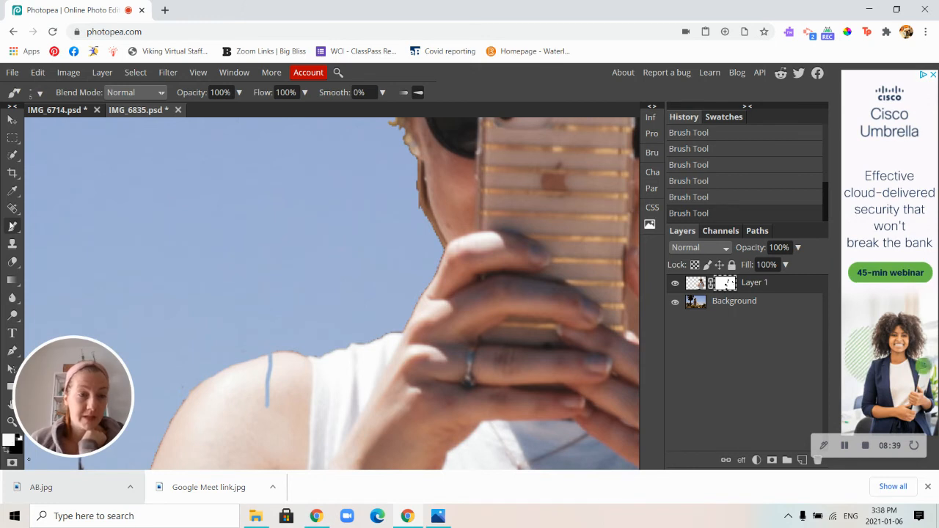
{"action": "left_click", "coordinate": [31, 92]}
{"action": "left_click_drag", "start_coordinate": [52, 127], "coordinate": [68, 134]}
{"action": "left_click_drag", "start_coordinate": [269, 411], "coordinate": [272, 363]}
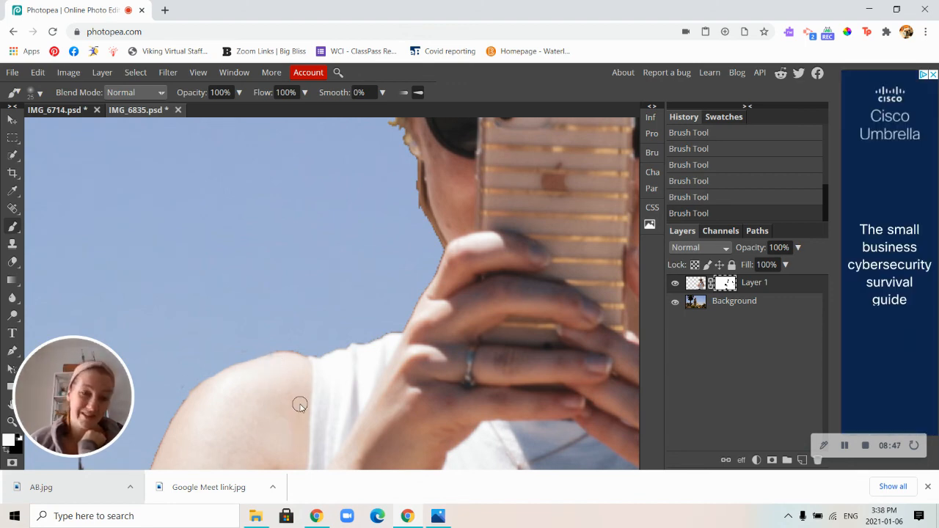
Step: Check the cutout's edges at the elbow and shirt, view the whole composite and open the file commands
{"action": "scroll", "coordinate": [298, 400], "scroll_direction": "down", "scroll_amount": 10}
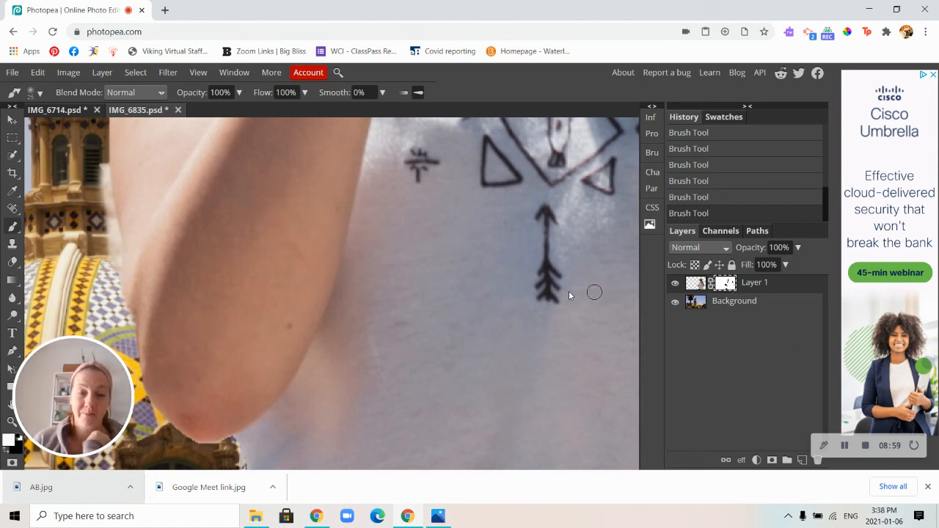
{"action": "key", "text": "ctrl+minus"}
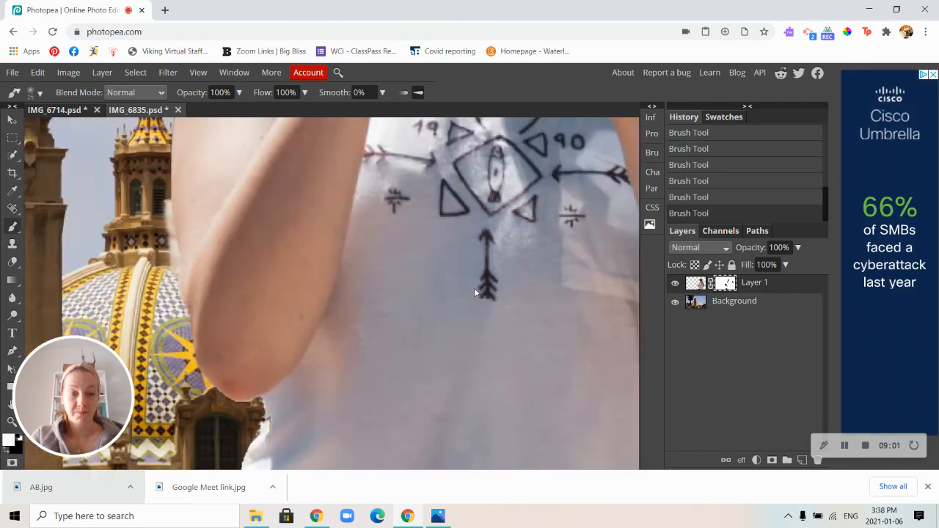
{"action": "key", "text": "ctrl+minus"}
{"action": "key", "text": "ctrl+minus"}
{"action": "key", "text": "ctrl+minus"}
{"action": "key", "text": "ctrl+minus"}
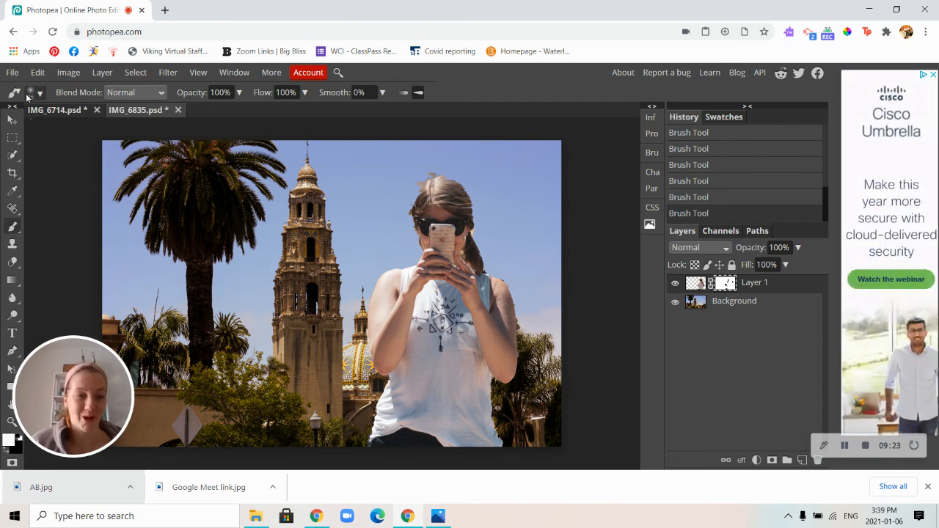
{"action": "left_click", "coordinate": [13, 72]}
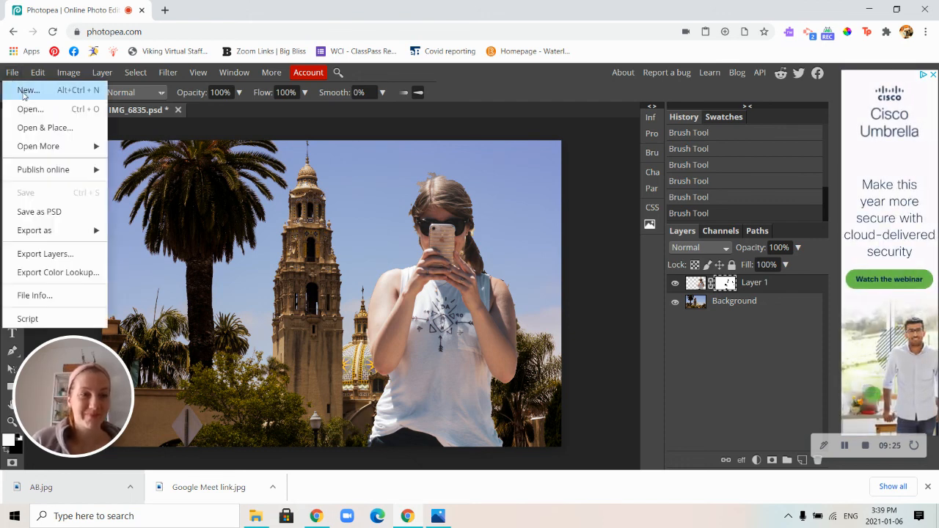